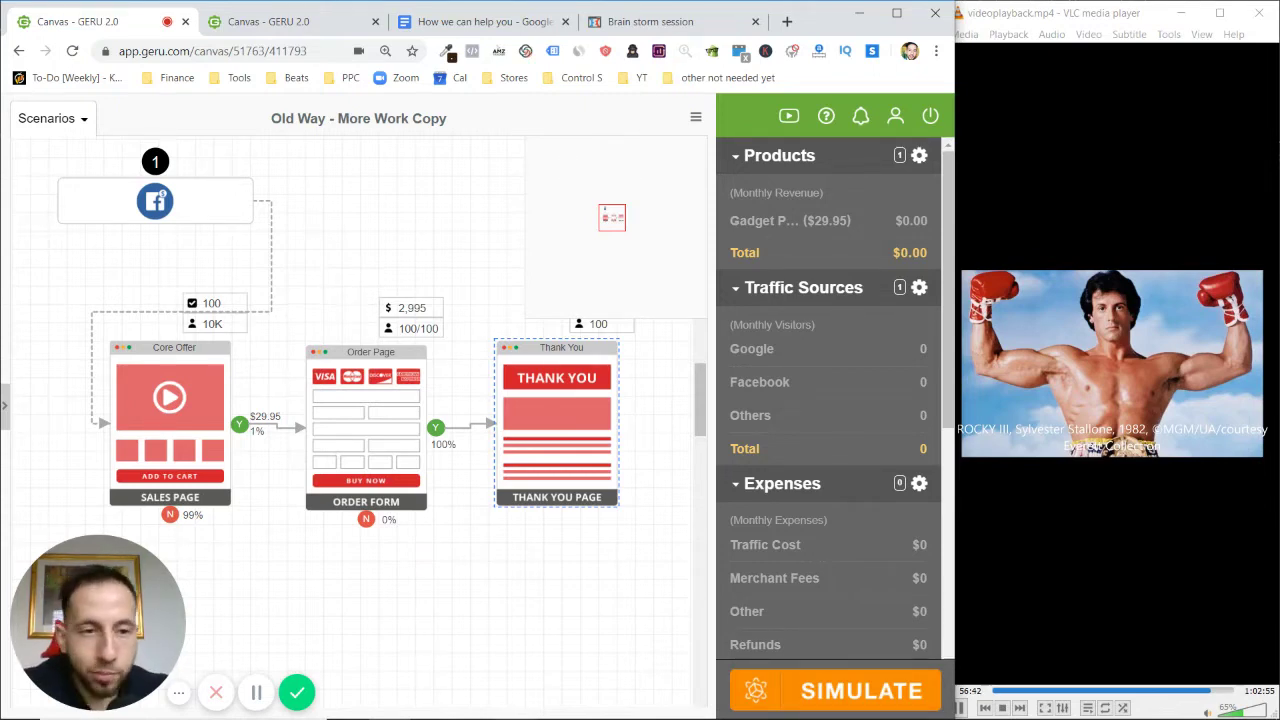
Step: Bring the browser forward, then review and save the Gadget Product details
{"action": "left_click", "coordinate": [1052, 396]}
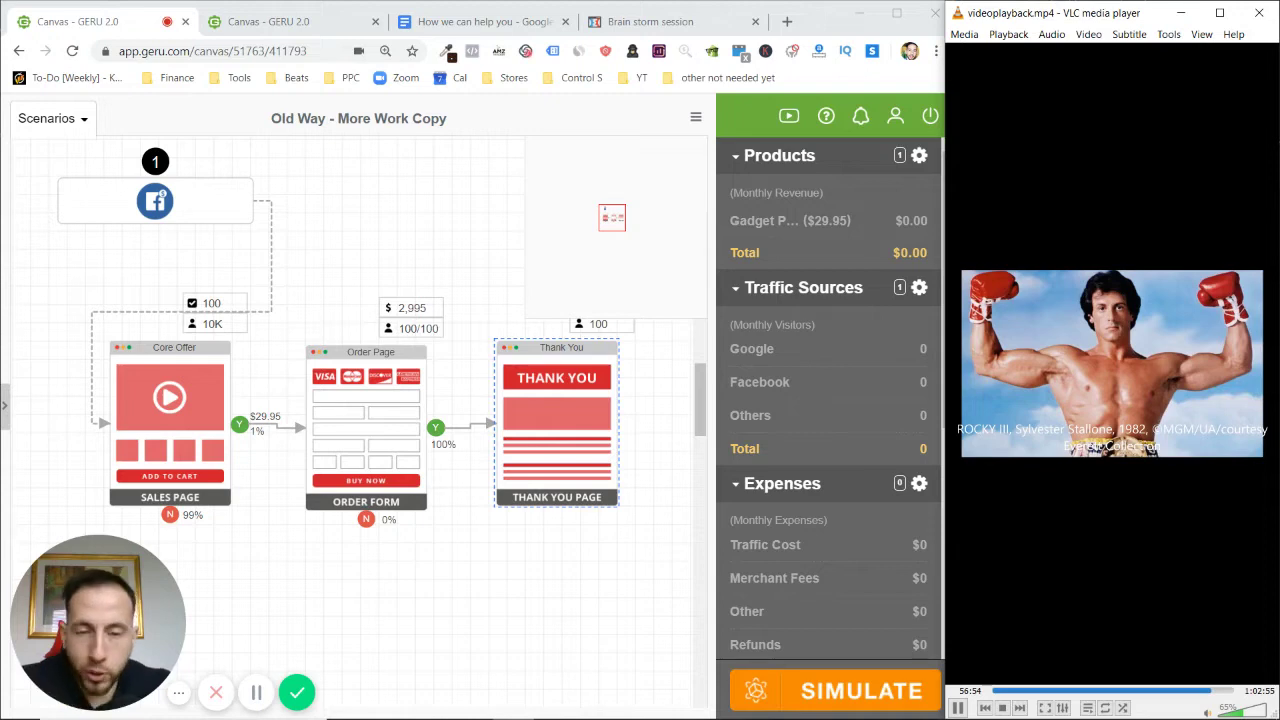
{"action": "left_click_drag", "start_coordinate": [426, 247], "coordinate": [404, 242]}
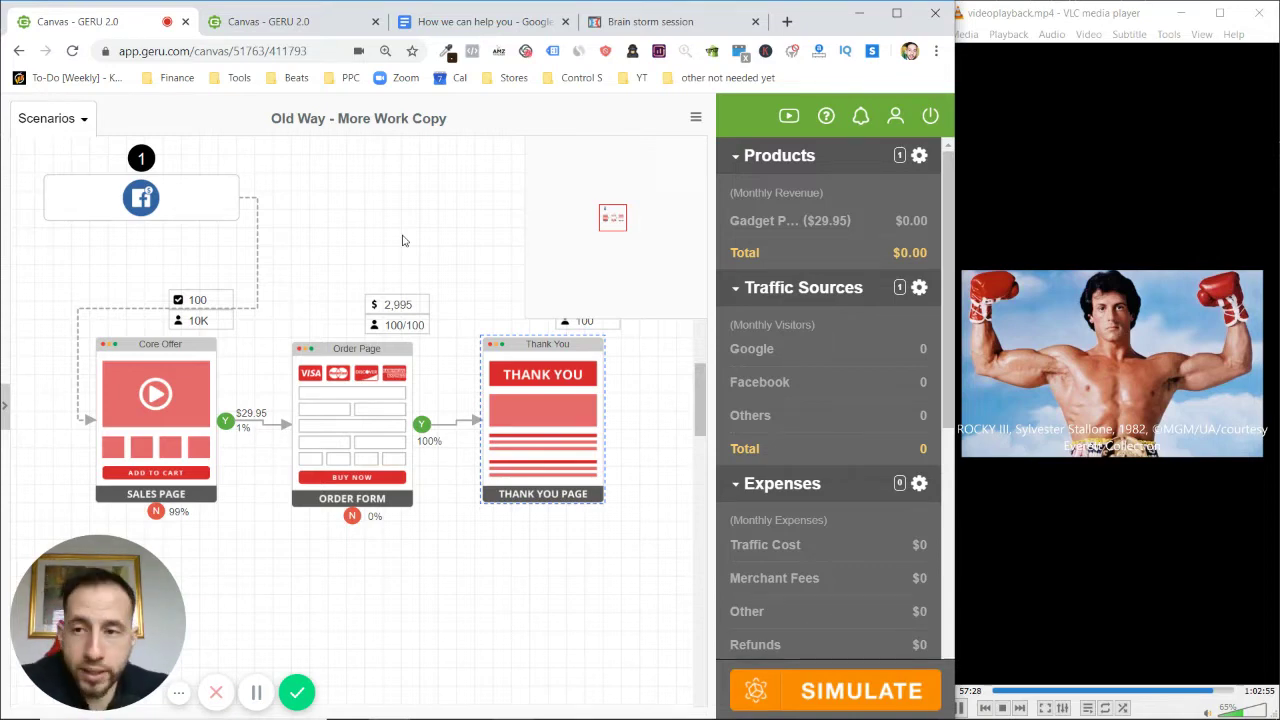
{"action": "left_click", "coordinate": [919, 156]}
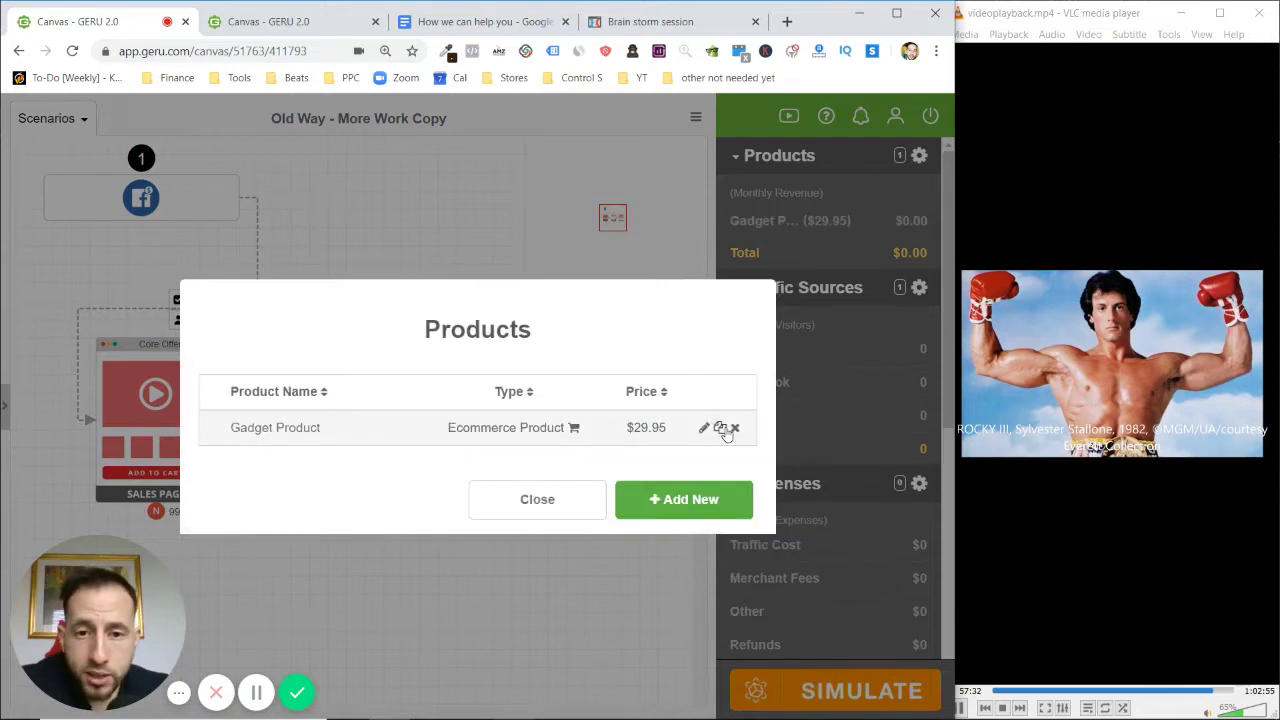
{"action": "left_click", "coordinate": [703, 427]}
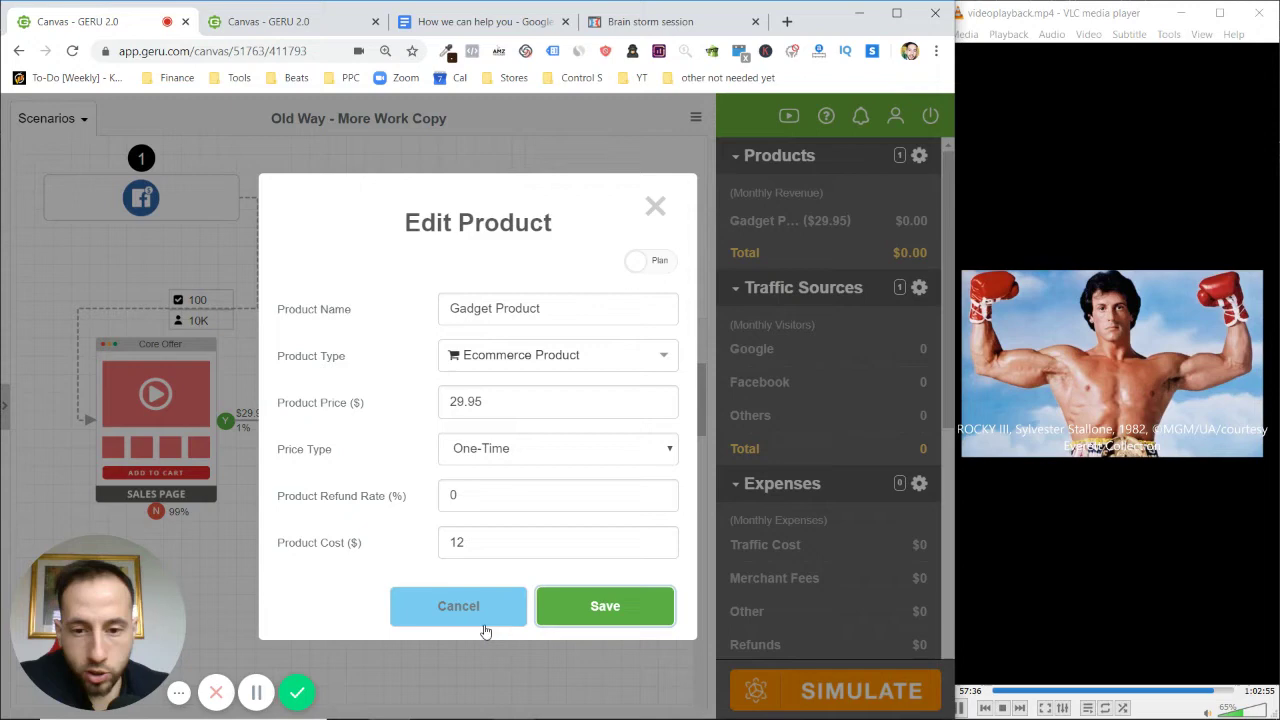
{"action": "left_click", "coordinate": [558, 620]}
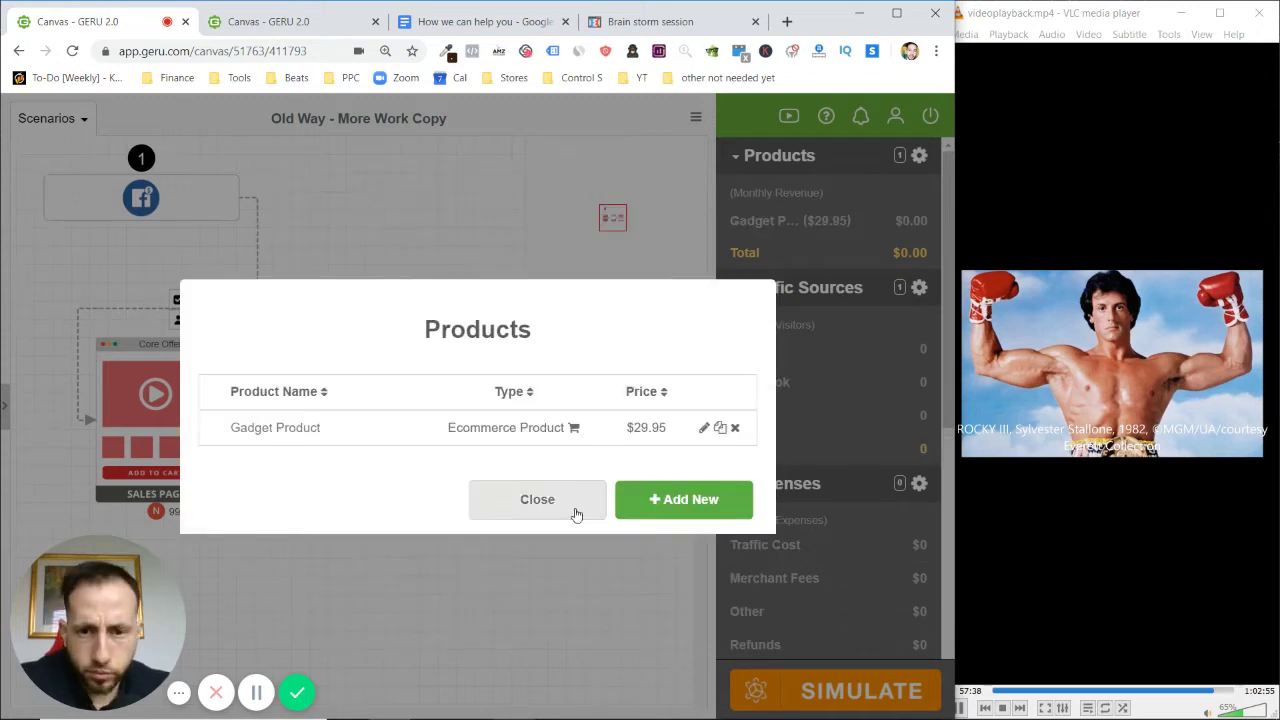
{"action": "left_click", "coordinate": [557, 507]}
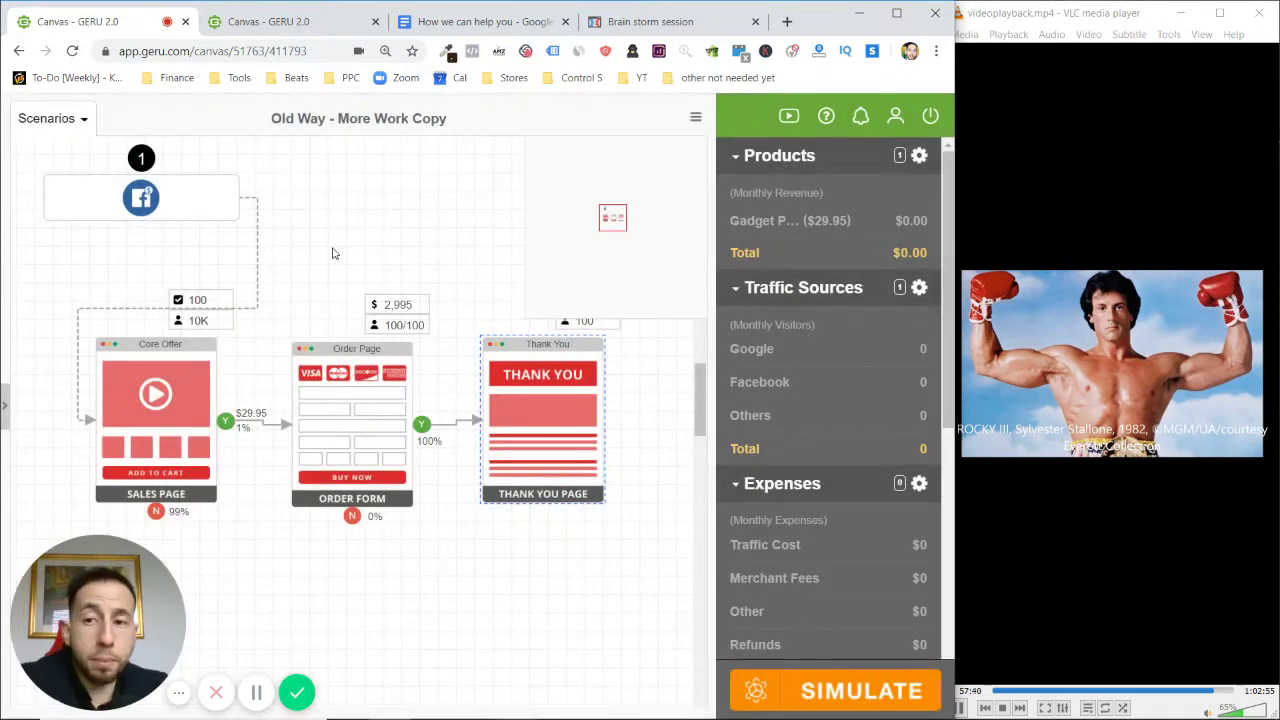
Step: Inspect the FB Ad traffic source's cost per click and monthly visitors without changing them
{"action": "left_click", "coordinate": [145, 203]}
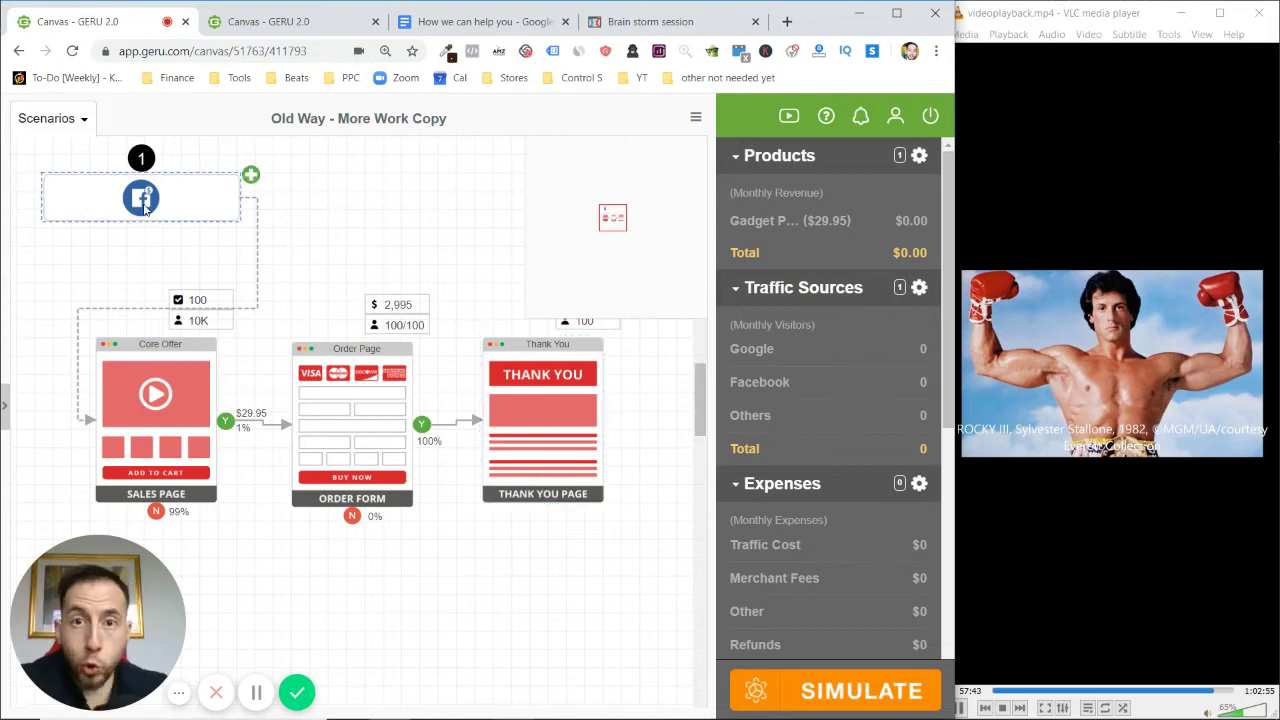
{"action": "double_click", "coordinate": [211, 213]}
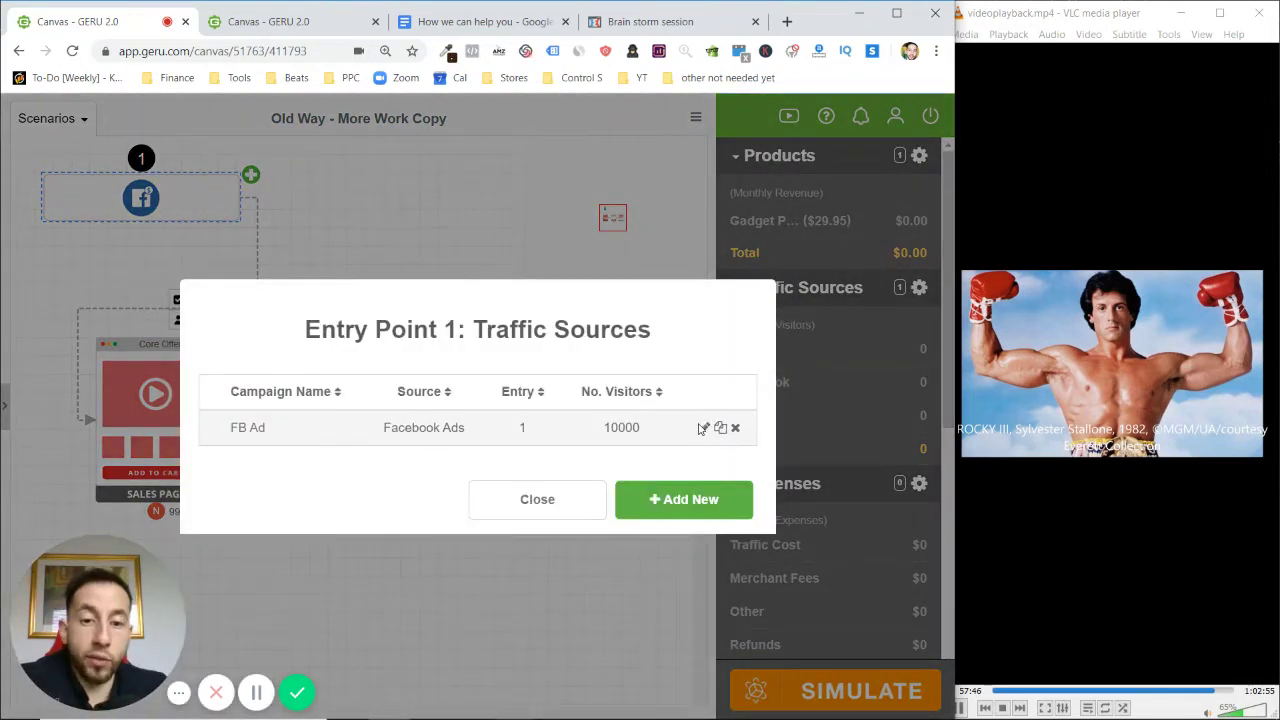
{"action": "left_click", "coordinate": [703, 428]}
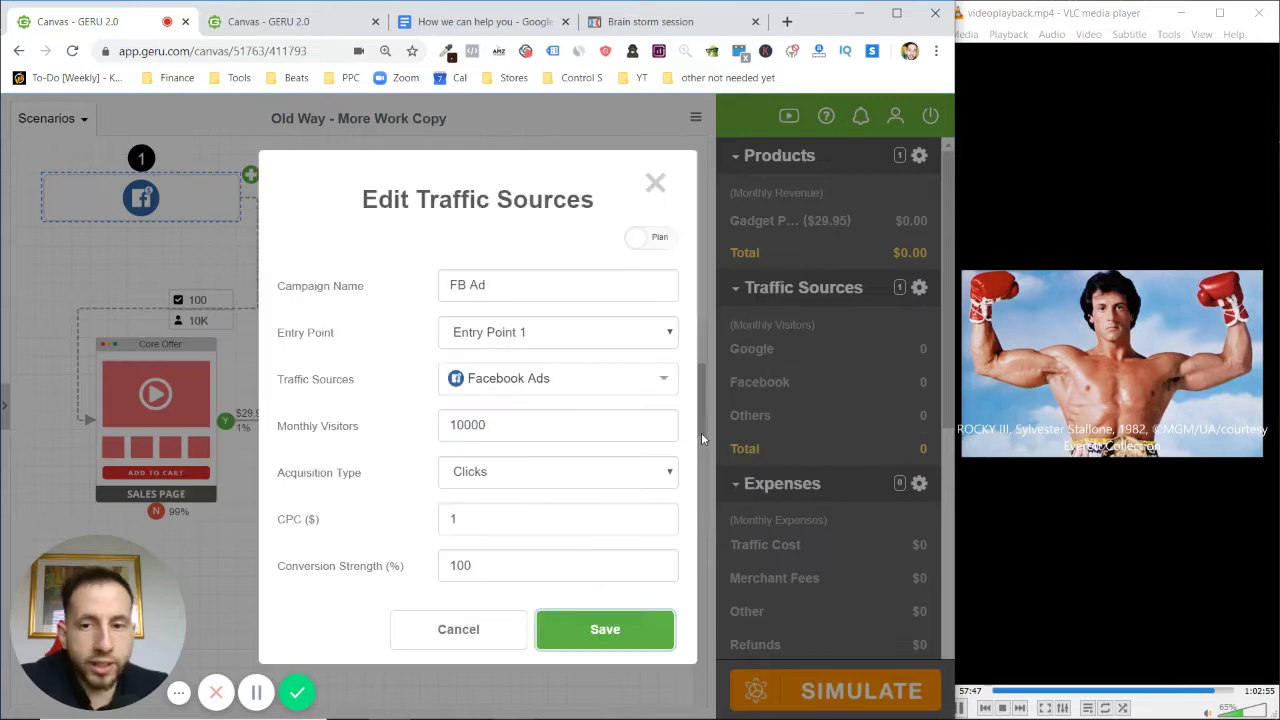
{"action": "double_click", "coordinate": [457, 515]}
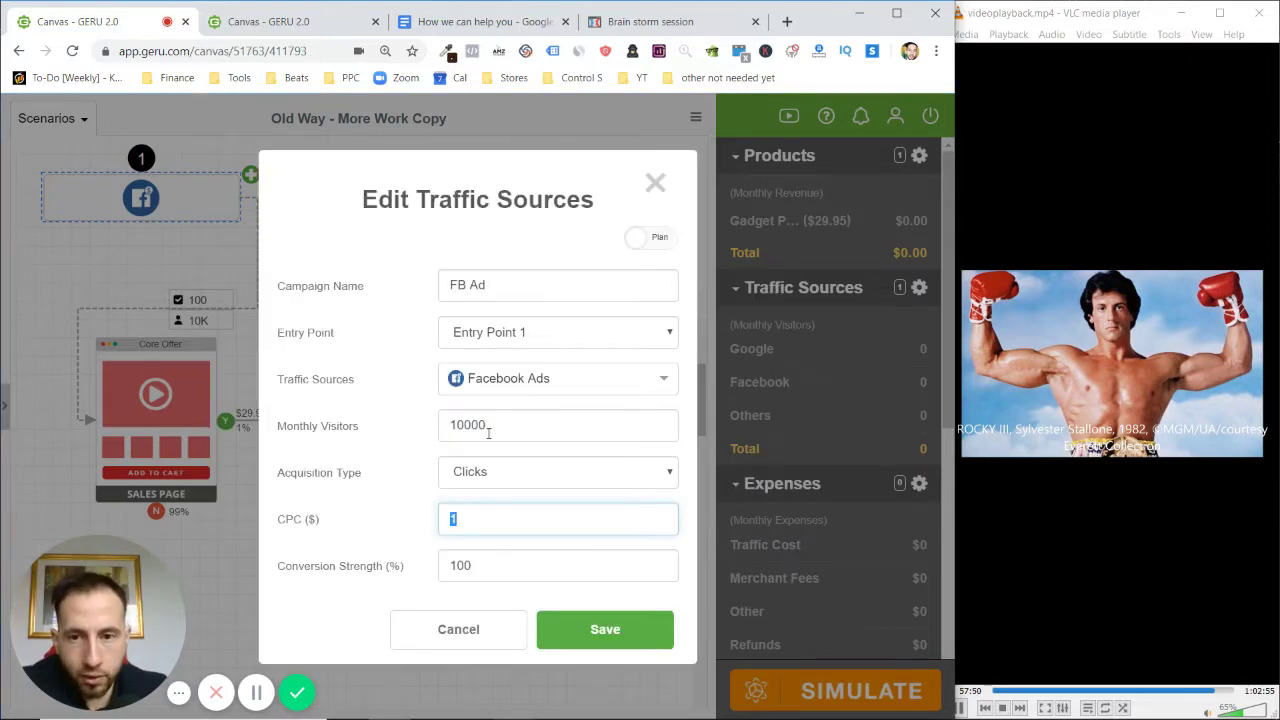
{"action": "left_click_drag", "start_coordinate": [488, 430], "coordinate": [440, 415]}
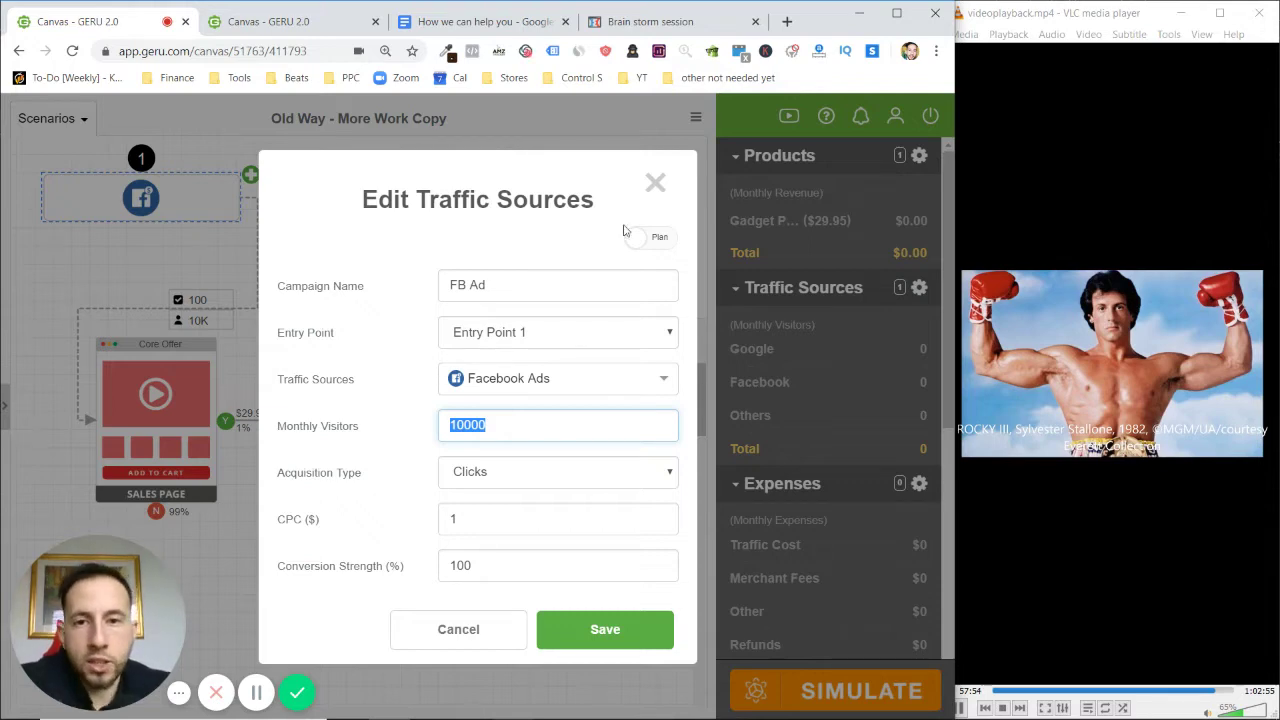
{"action": "left_click", "coordinate": [655, 182]}
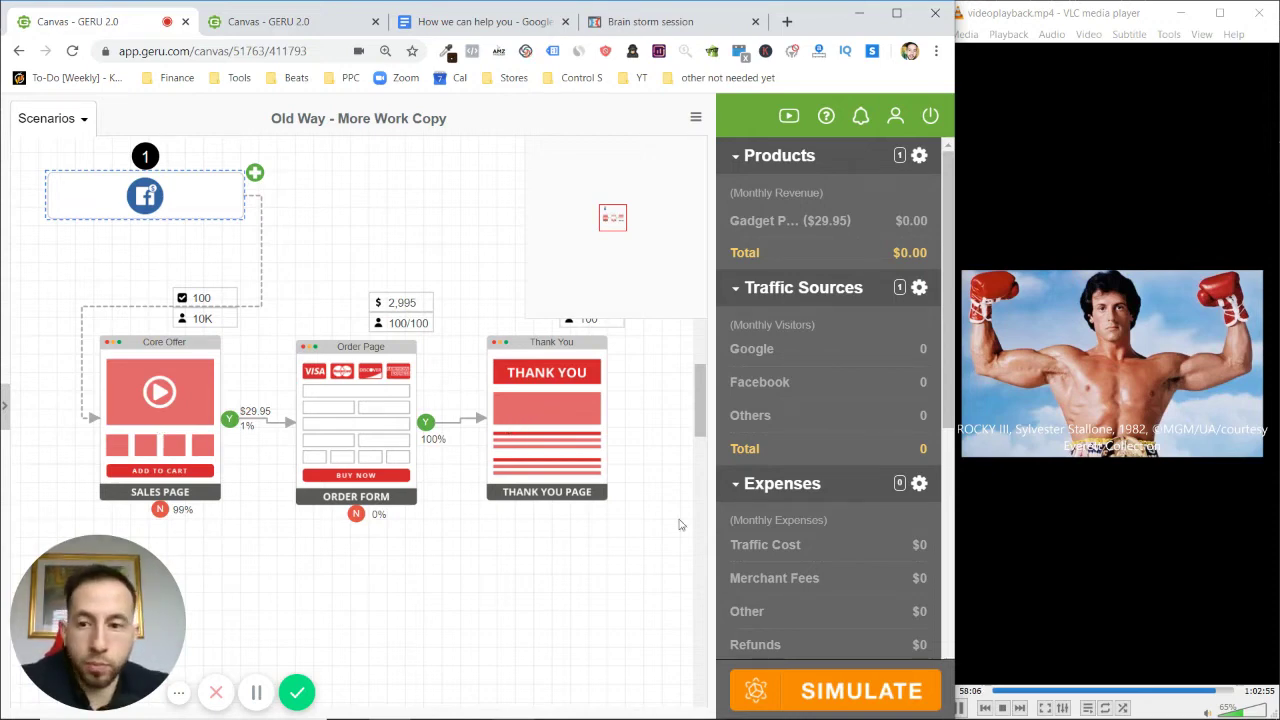
Step: Simulate the Old Way funnel and review the $2,995 Gadget revenue and $117 merchant fees
{"action": "left_click", "coordinate": [843, 704]}
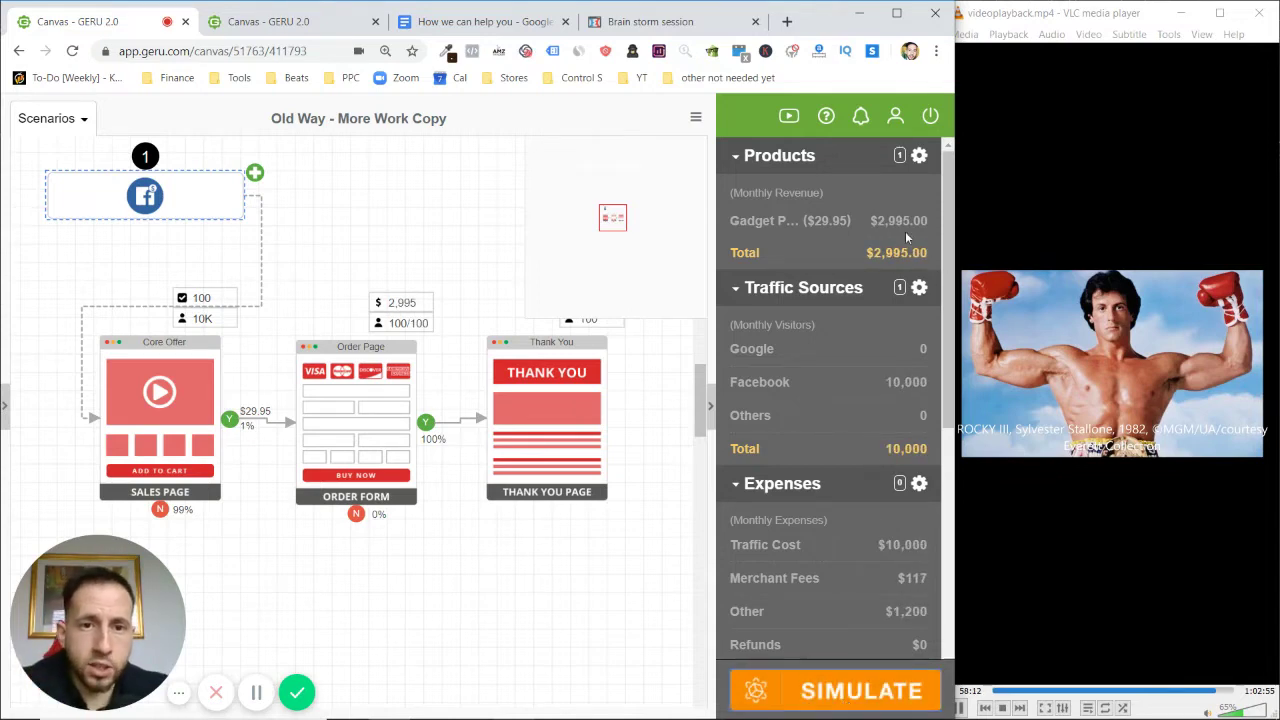
{"action": "left_click_drag", "start_coordinate": [938, 222], "coordinate": [878, 223]}
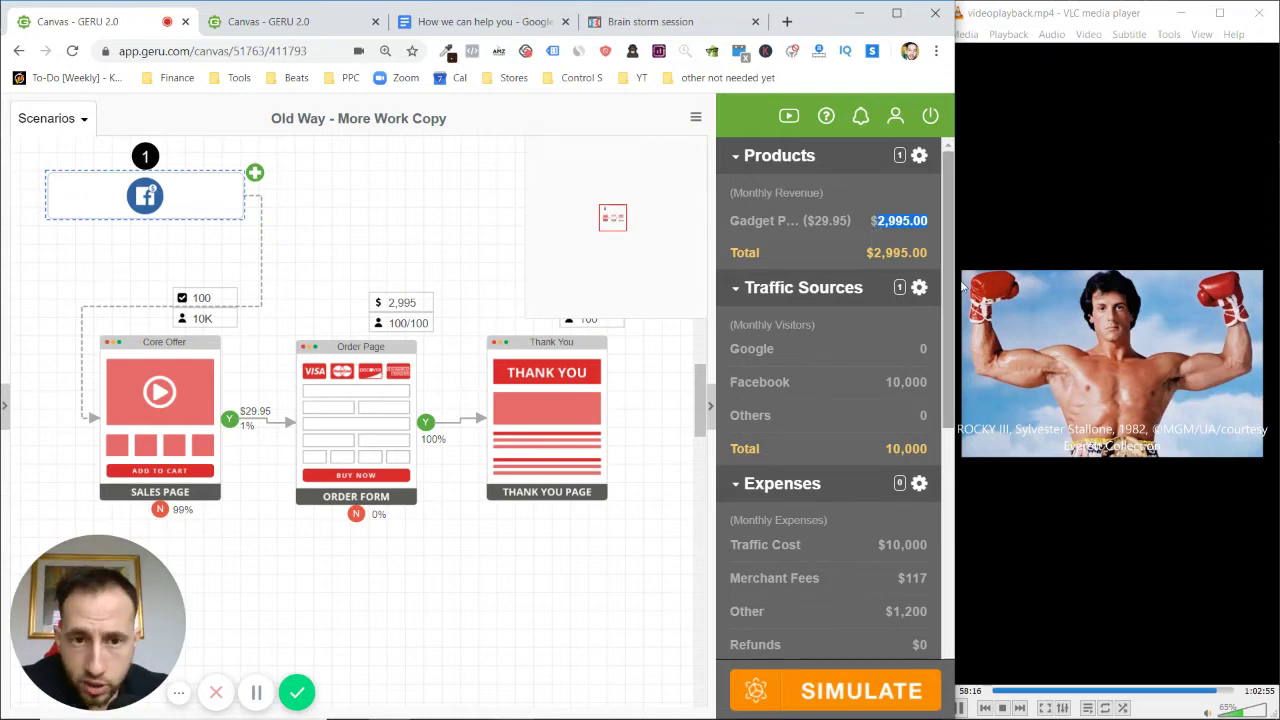
{"action": "scroll", "coordinate": [932, 322], "scroll_direction": "down", "scroll_amount": 2}
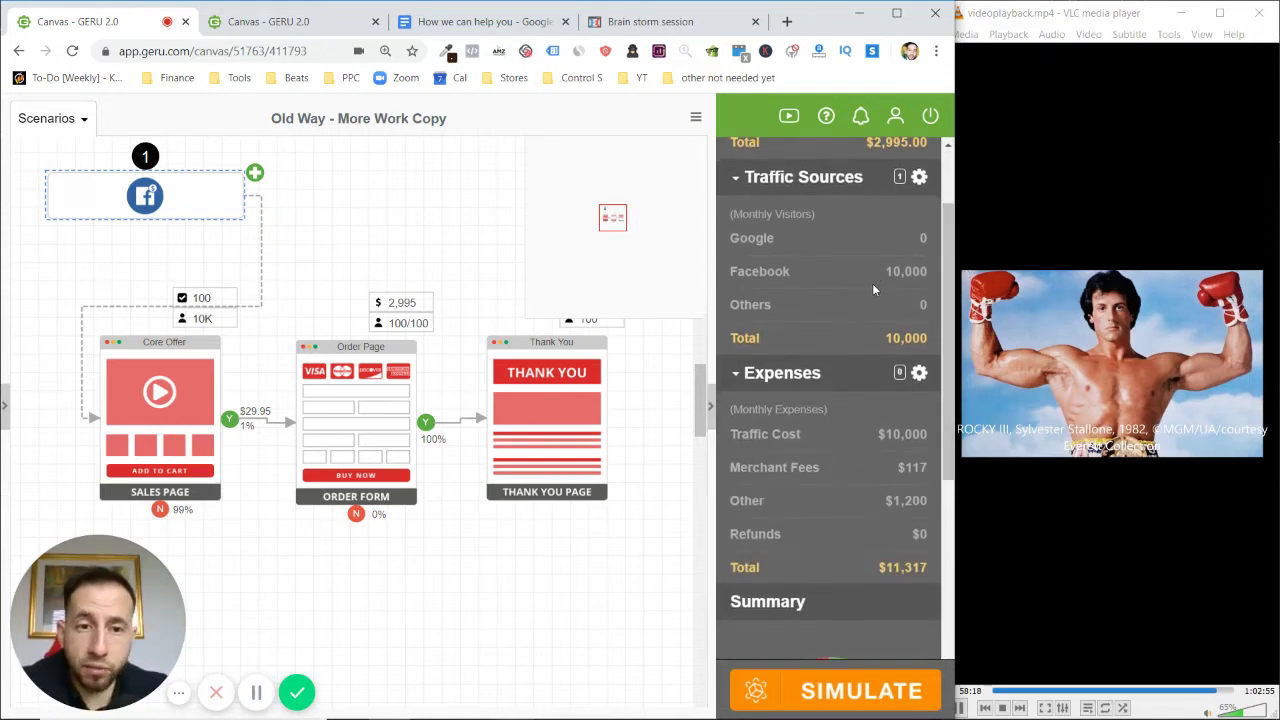
{"action": "left_click_drag", "start_coordinate": [914, 273], "coordinate": [930, 273]}
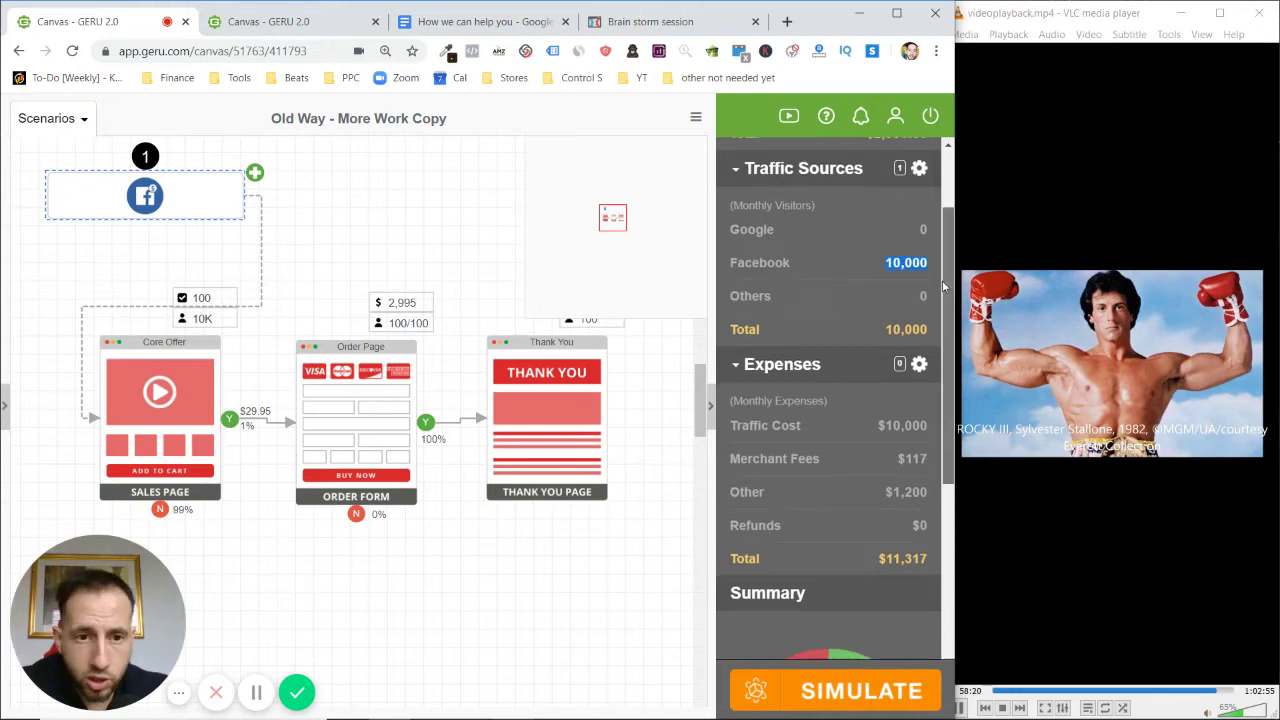
{"action": "scroll", "coordinate": [917, 347], "scroll_direction": "down", "scroll_amount": 2}
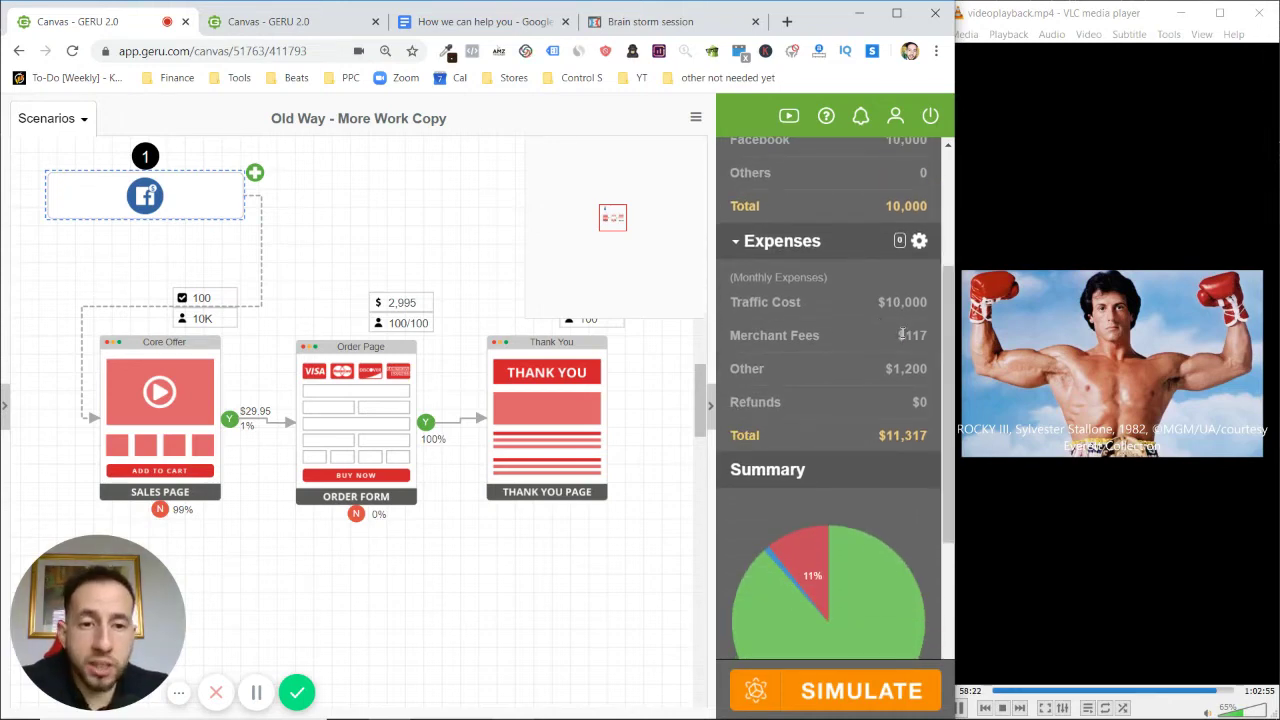
{"action": "mouse_move", "coordinate": [899, 335]}
{"action": "left_mouse_down"}
{"action": "mouse_move", "coordinate": [928, 337]}
{"action": "mouse_move", "coordinate": [944, 534]}
{"action": "left_mouse_up"}
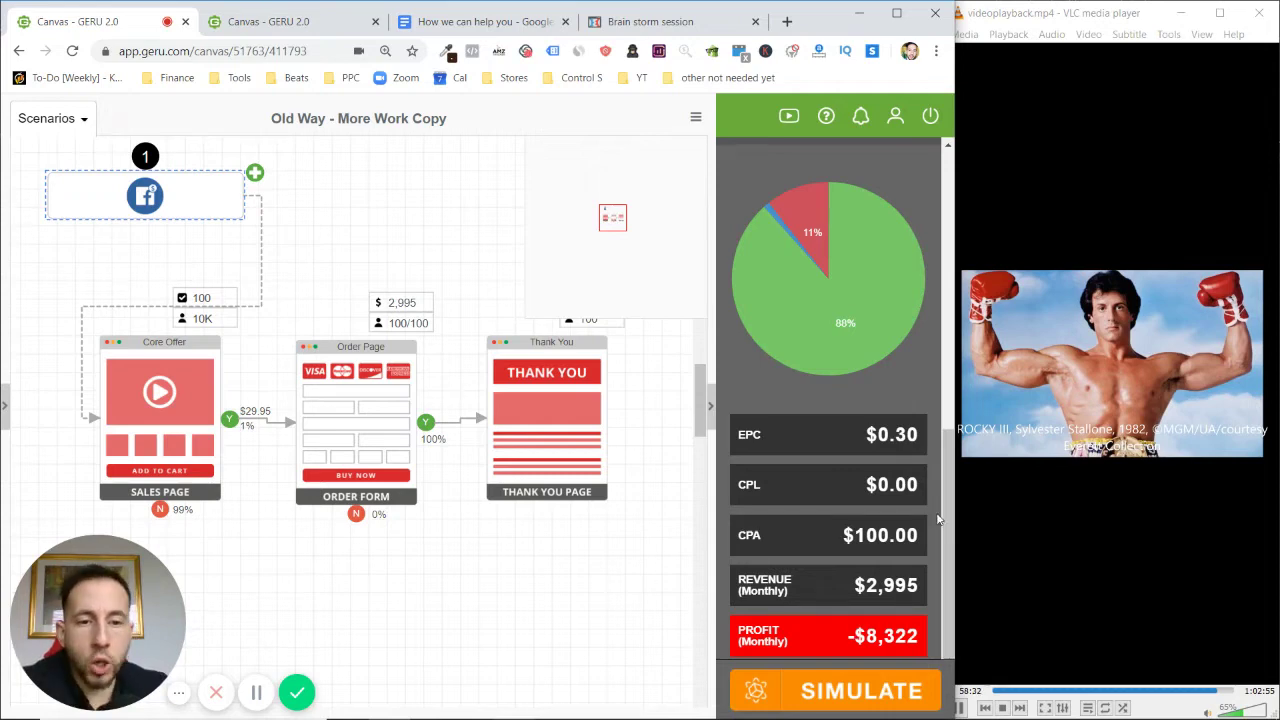
{"action": "left_click_drag", "start_coordinate": [938, 517], "coordinate": [930, 224]}
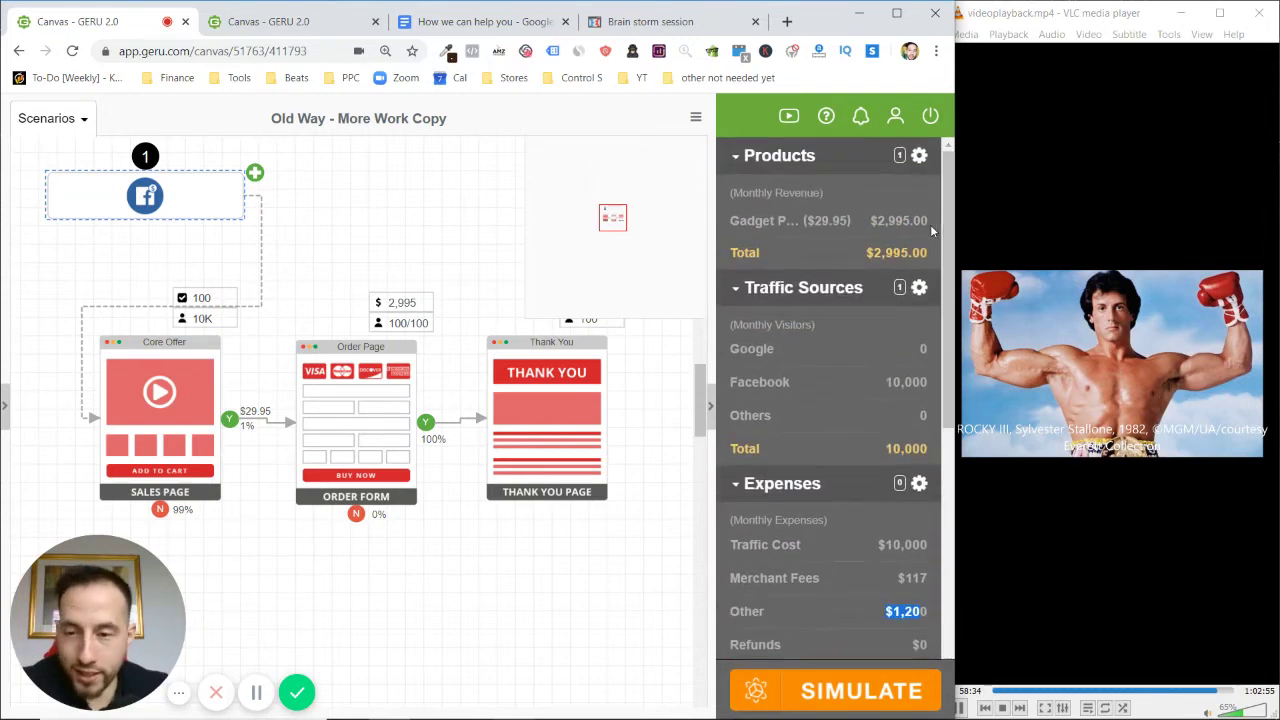
Step: Edit the FB Ad traffic source to 1000 monthly visitors and save it
{"action": "left_click", "coordinate": [178, 206]}
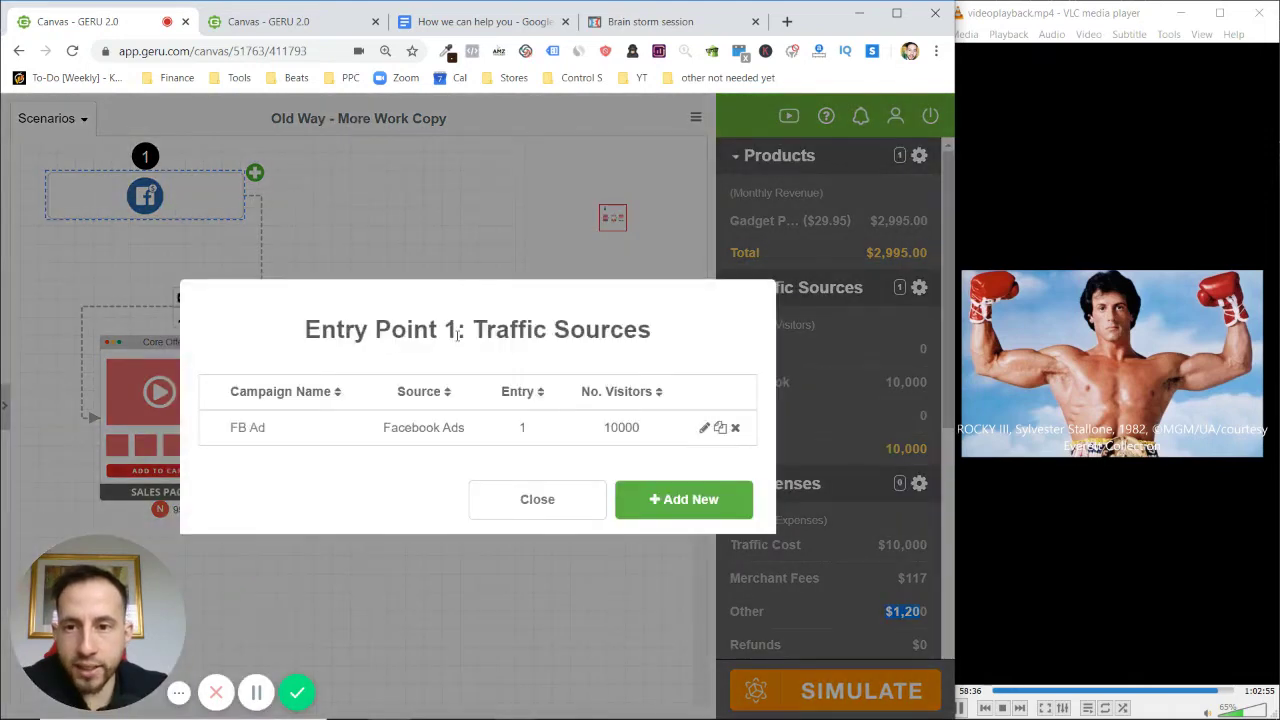
{"action": "left_click", "coordinate": [704, 427]}
{"action": "left_click_drag", "start_coordinate": [487, 427], "coordinate": [470, 425]}
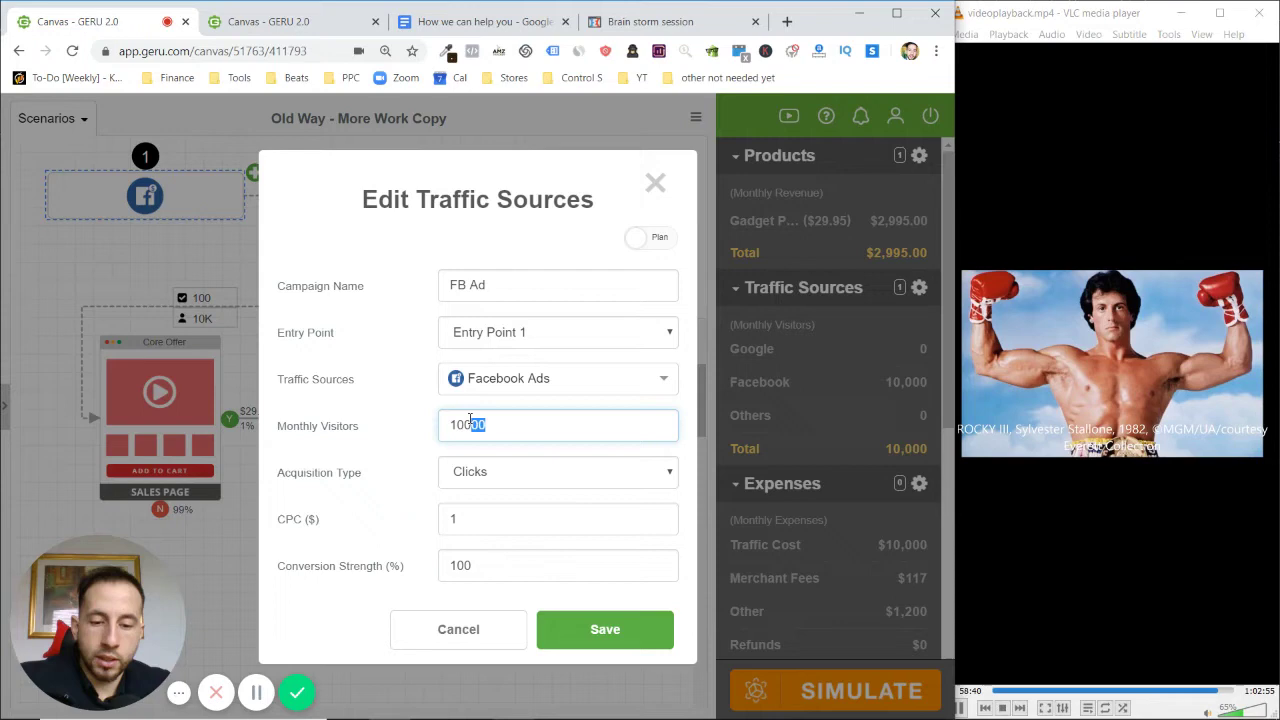
{"action": "type", "text": "0"}
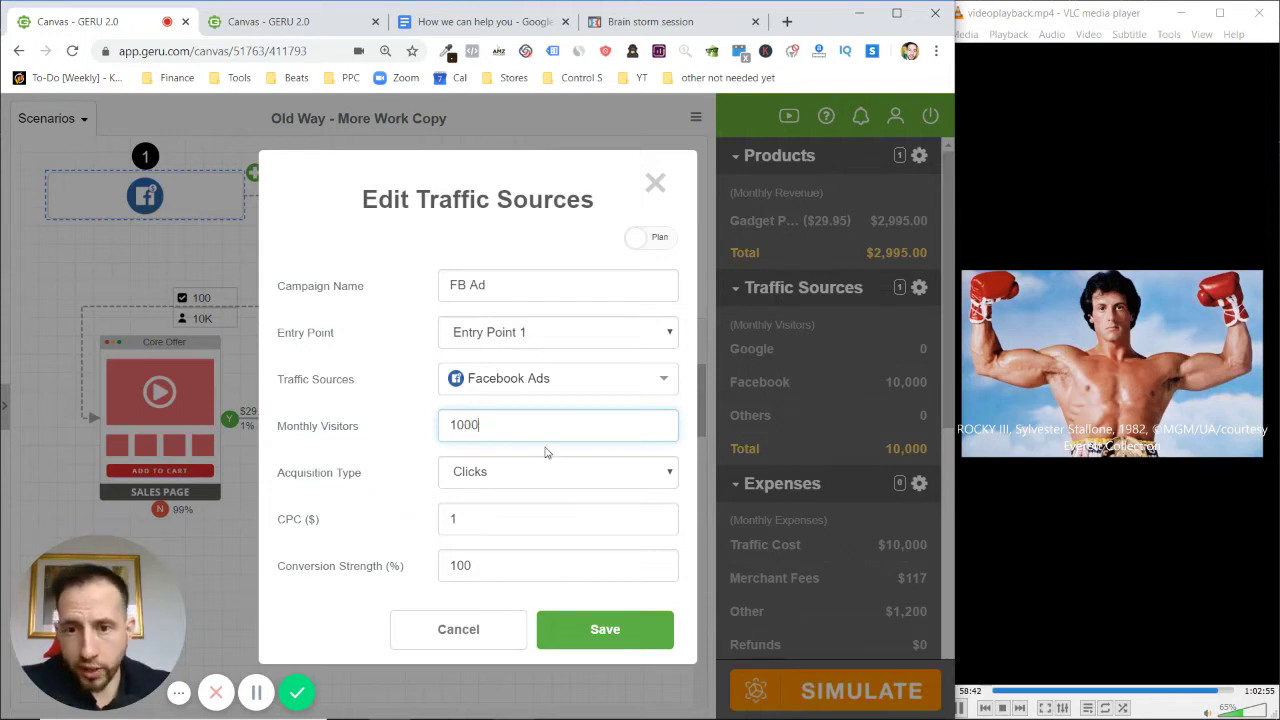
{"action": "left_click", "coordinate": [601, 622]}
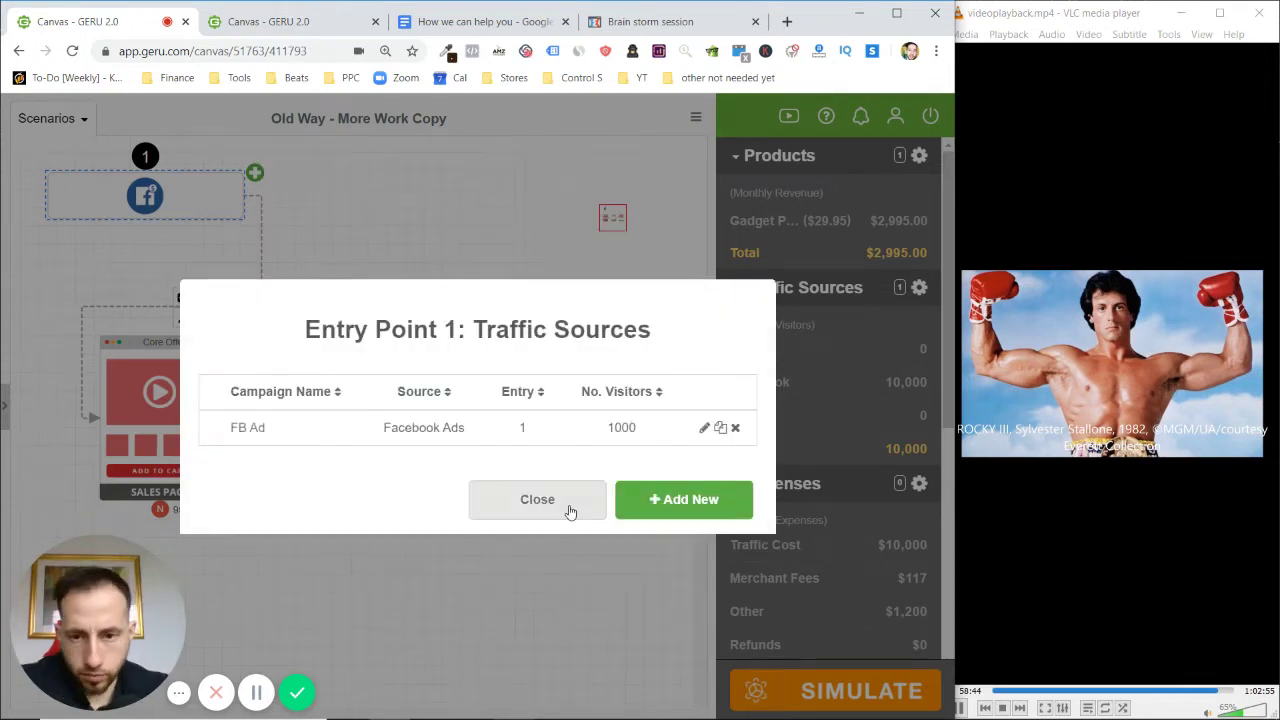
{"action": "left_click", "coordinate": [569, 508]}
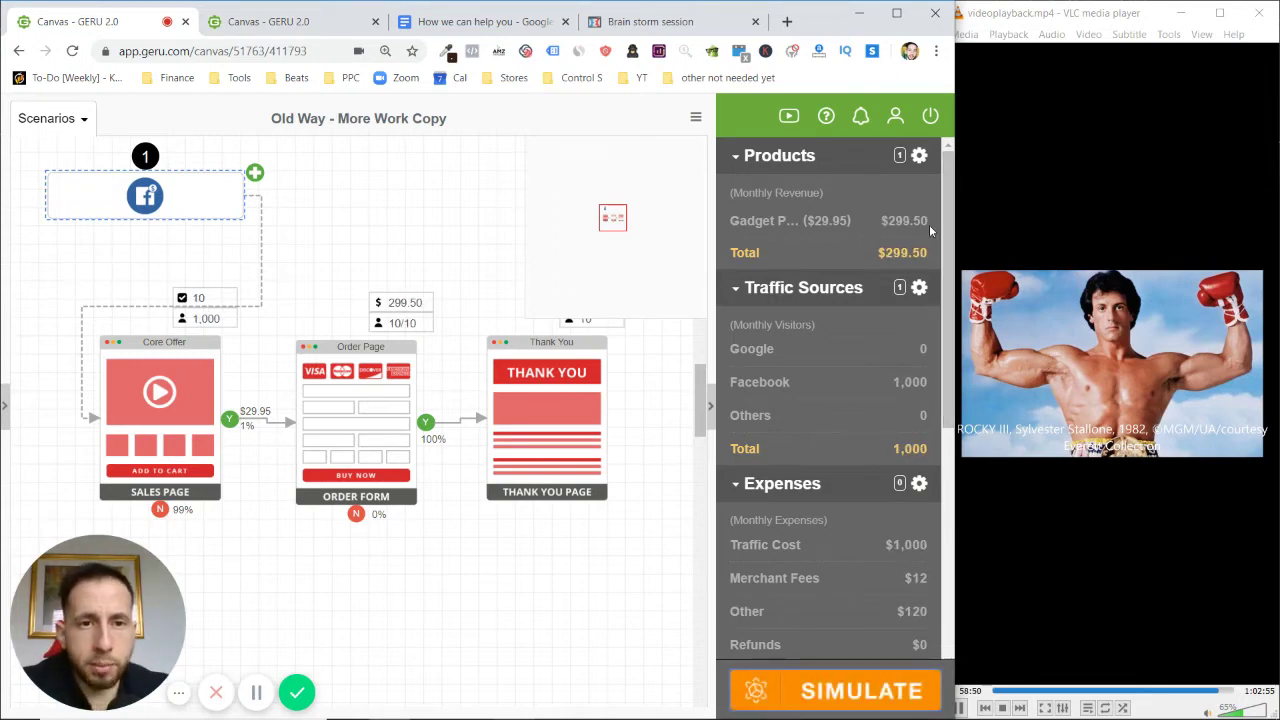
Step: Review the $299.50 revenue and $832 monthly loss, then move to the New Way canvas
{"action": "left_click_drag", "start_coordinate": [929, 224], "coordinate": [889, 222]}
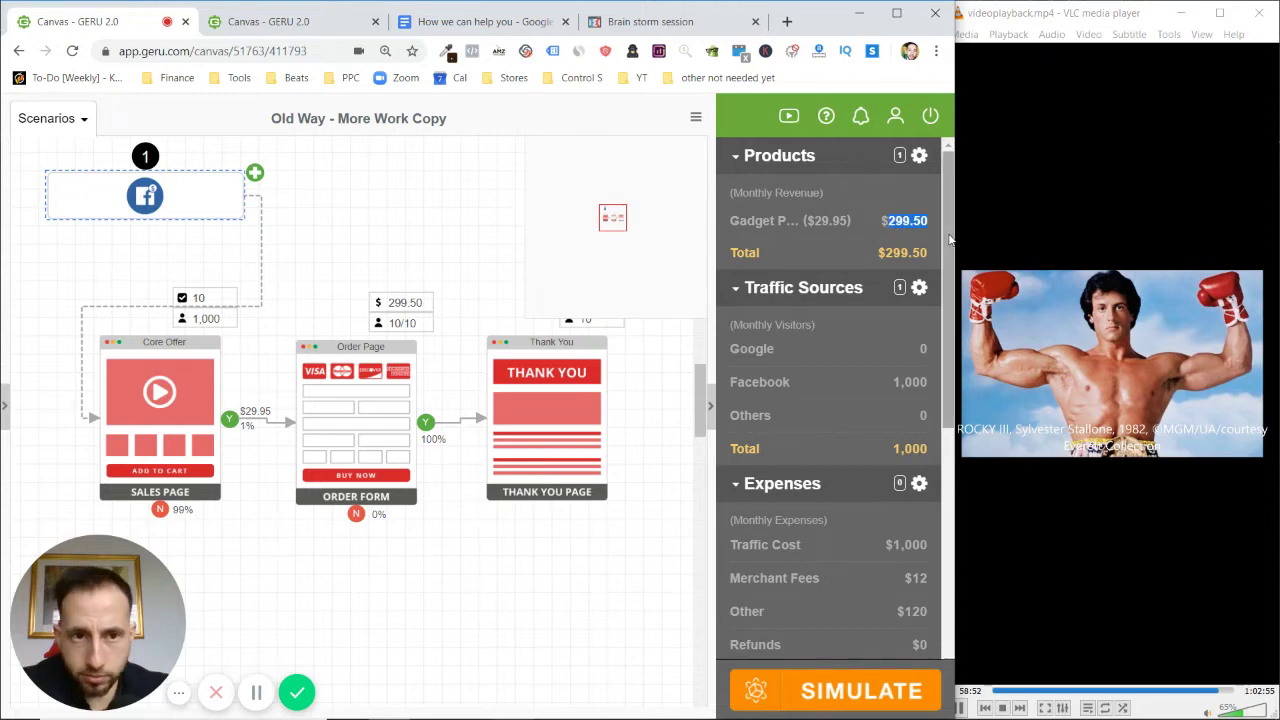
{"action": "scroll", "coordinate": [900, 320], "scroll_direction": "down", "scroll_amount": 8}
{"action": "scroll", "coordinate": [880, 580], "scroll_direction": "down", "scroll_amount": 2}
{"action": "left_click_drag", "start_coordinate": [870, 635], "coordinate": [923, 636]}
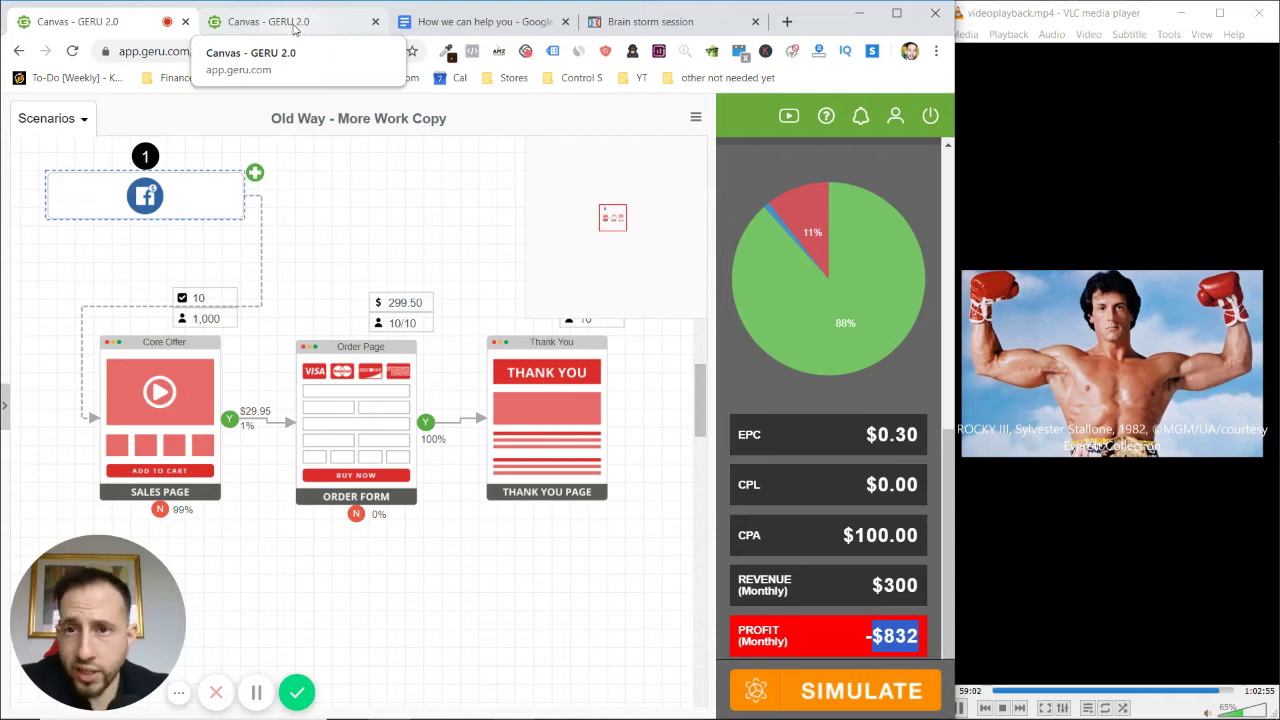
{"action": "left_click", "coordinate": [295, 28]}
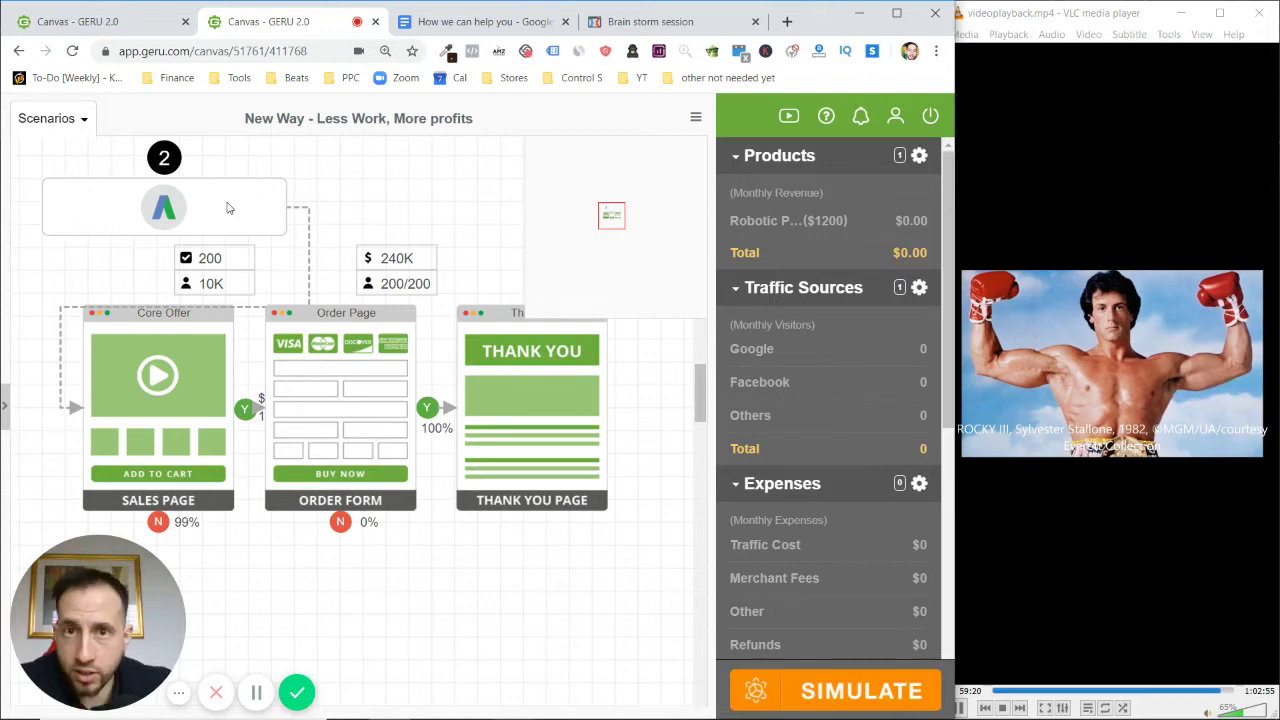
{"action": "left_click_drag", "start_coordinate": [227, 207], "coordinate": [195, 191]}
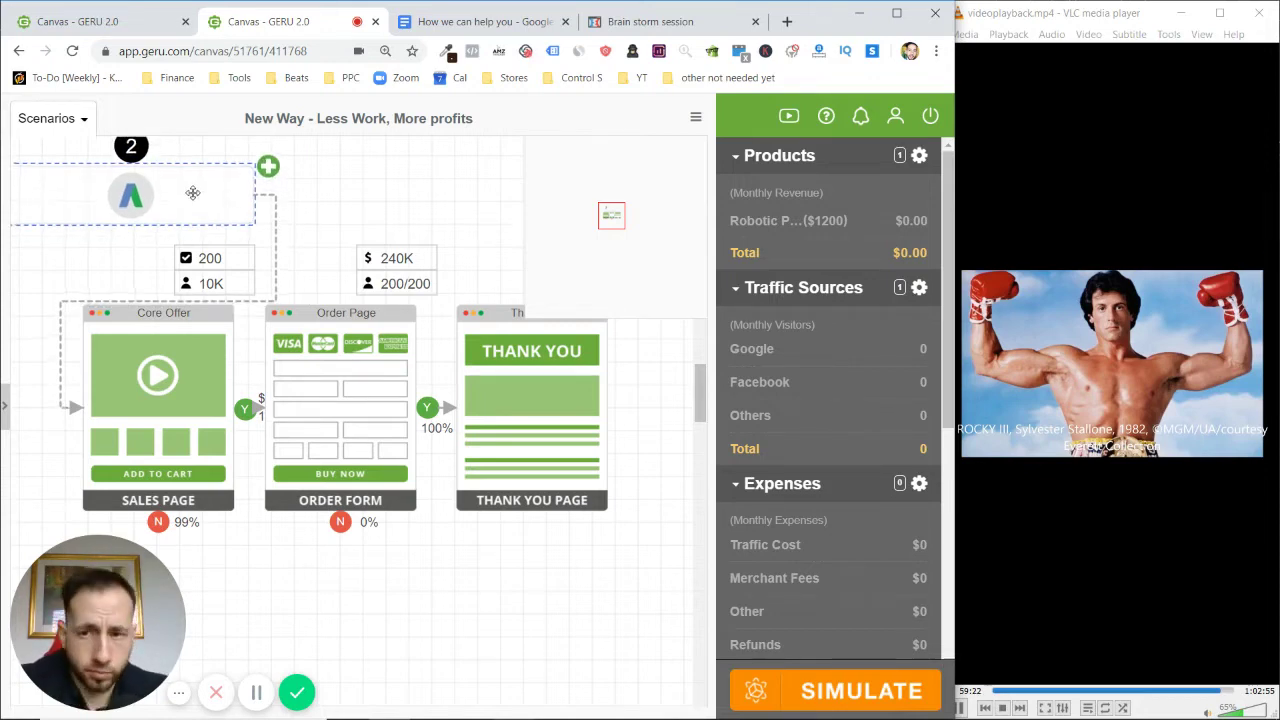
{"action": "left_click", "coordinate": [919, 155]}
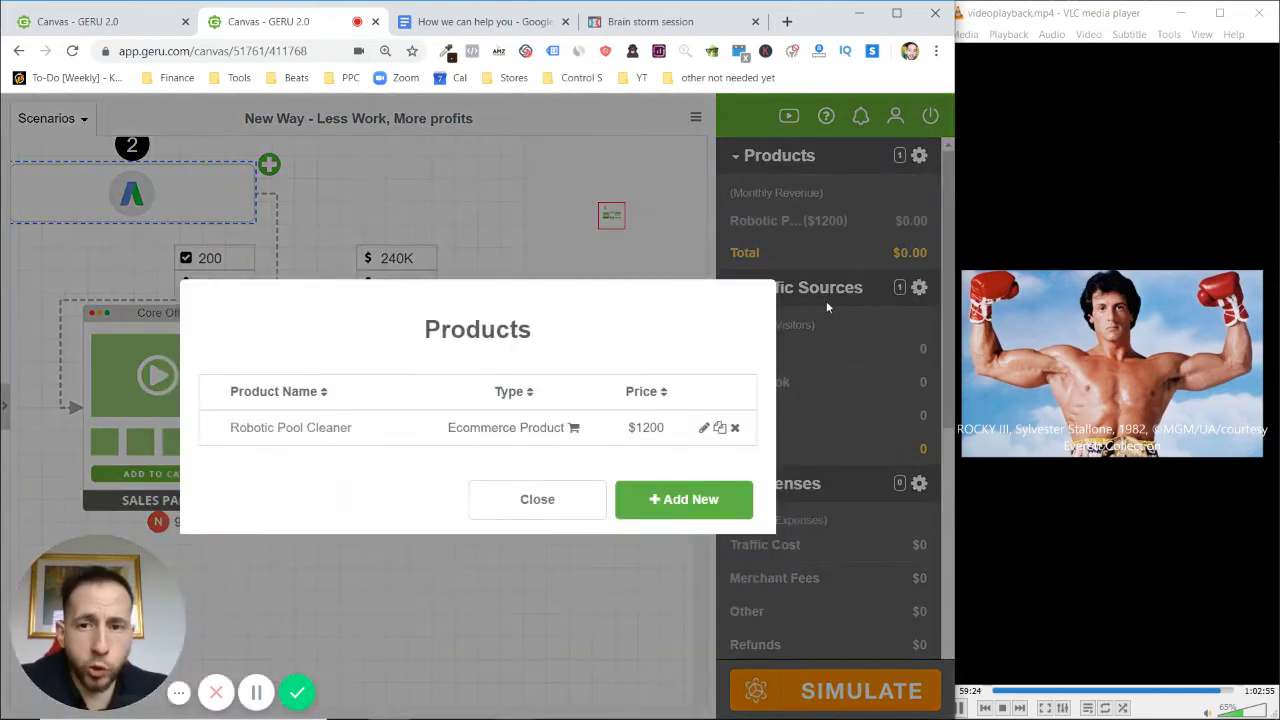
{"action": "left_click", "coordinate": [703, 428]}
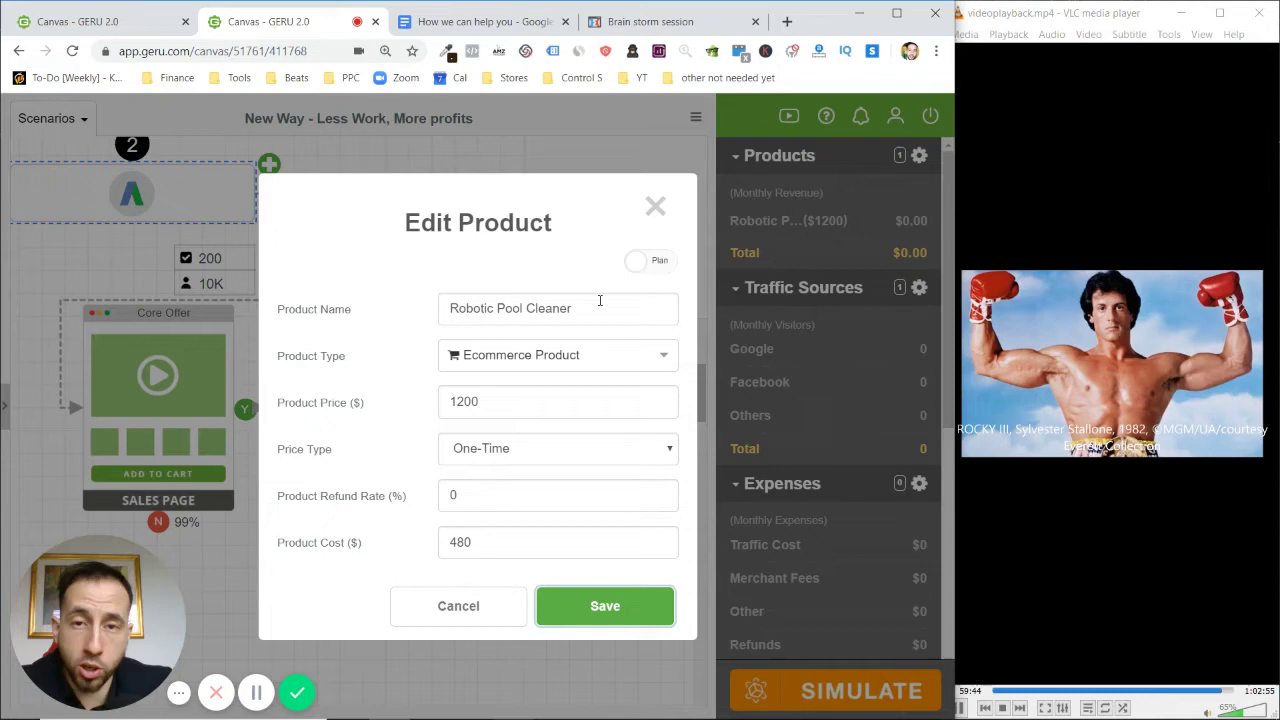
{"action": "left_click_drag", "start_coordinate": [480, 402], "coordinate": [447, 400]}
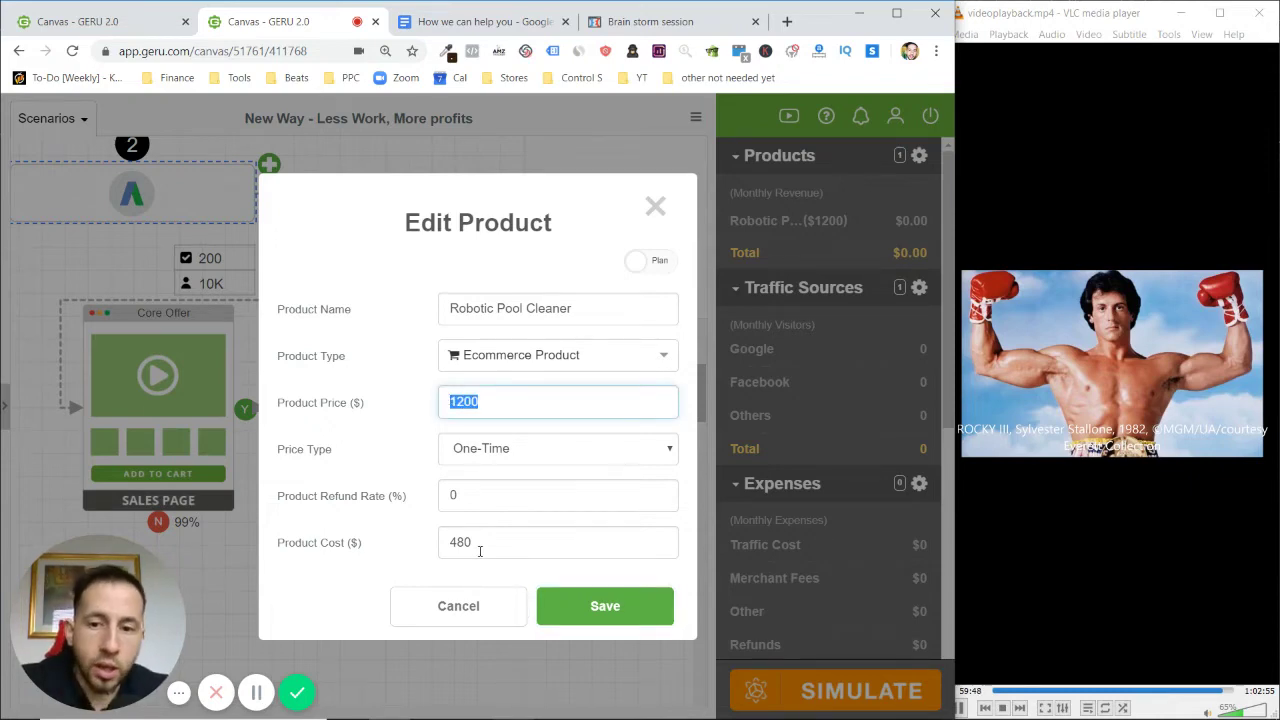
{"action": "left_click_drag", "start_coordinate": [477, 542], "coordinate": [436, 542]}
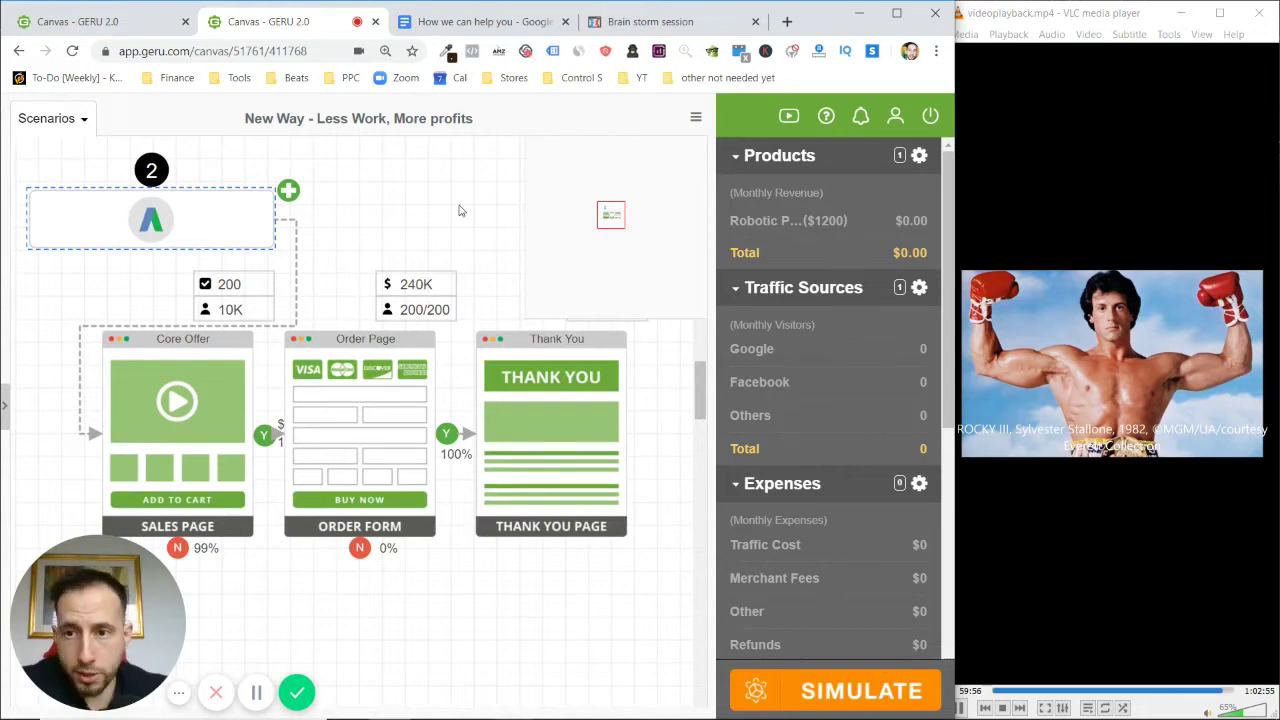
Step: Check the Google Ads source at 10,000 monthly visitors and $2 CPC, and save it
{"action": "left_click", "coordinate": [174, 206]}
{"action": "left_click", "coordinate": [701, 428]}
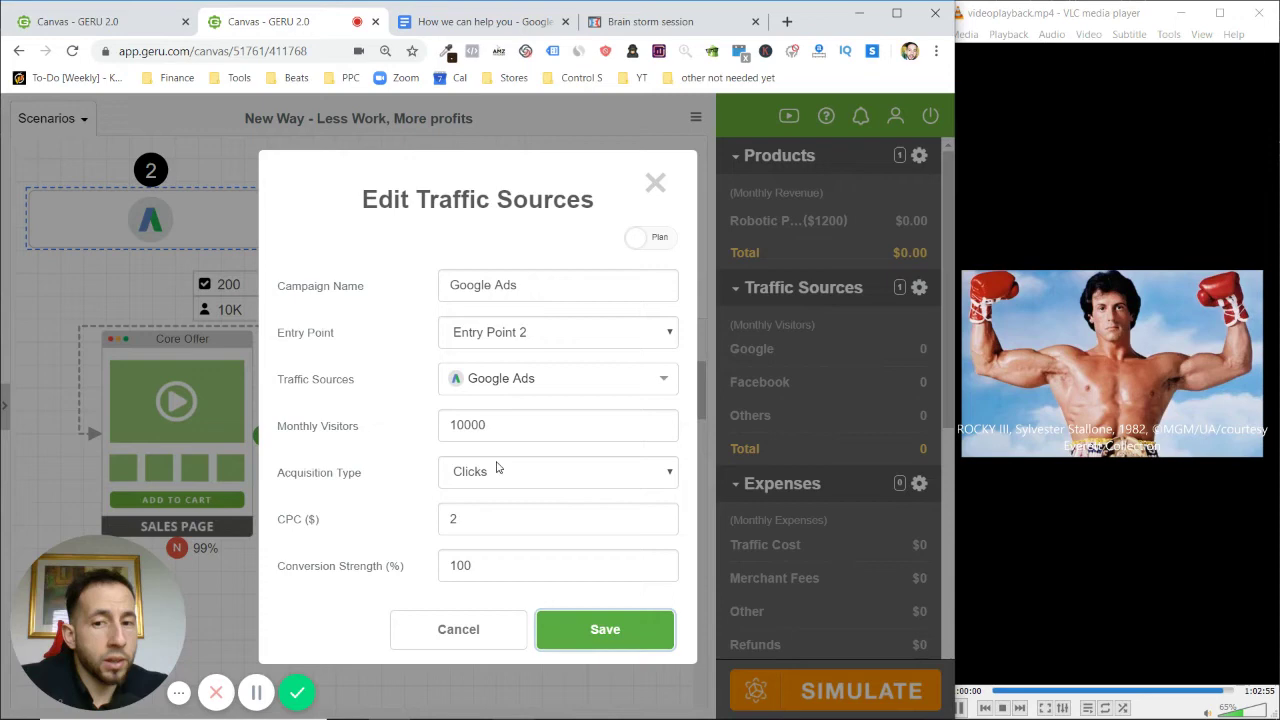
{"action": "left_click", "coordinate": [459, 521]}
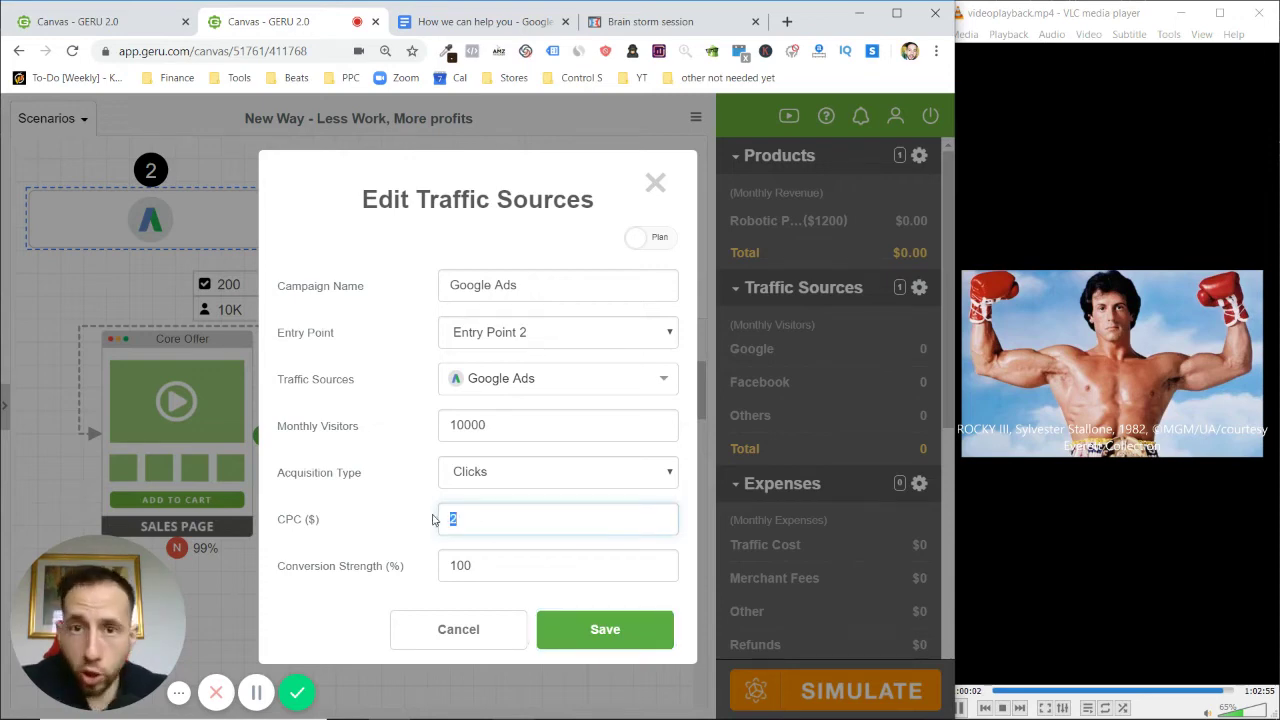
{"action": "double_click", "coordinate": [492, 422]}
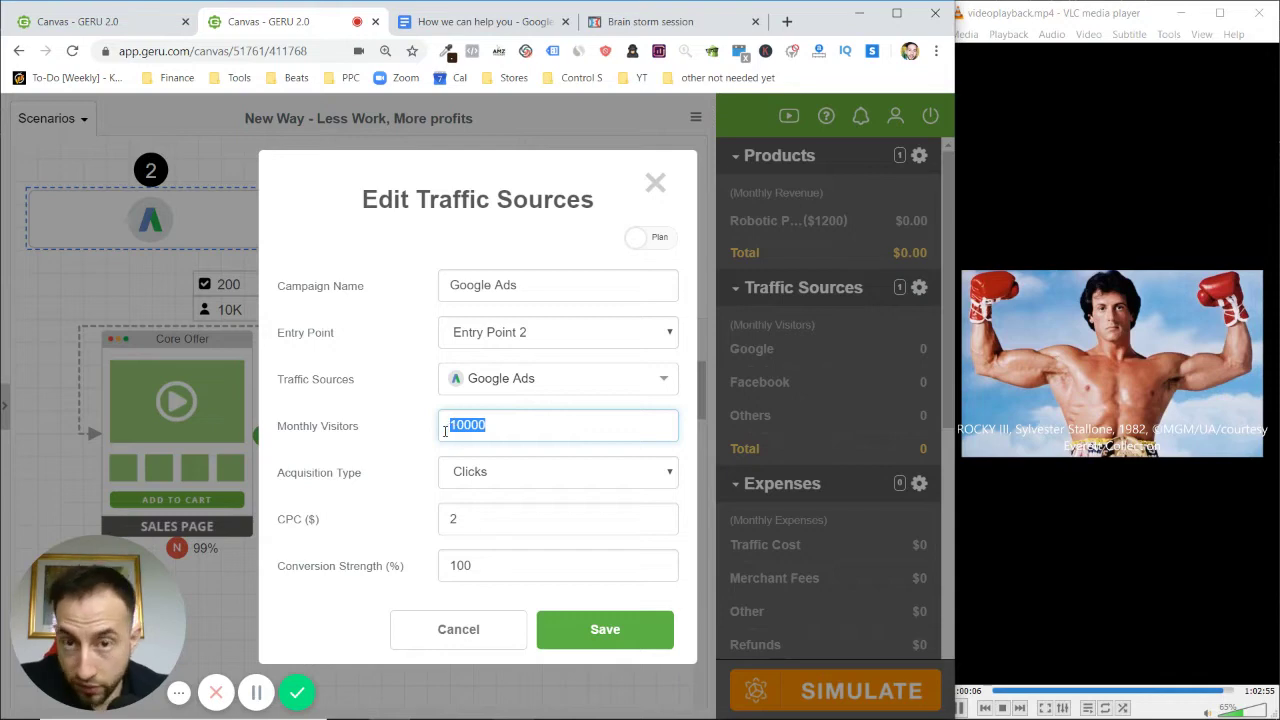
{"action": "left_click", "coordinate": [628, 634]}
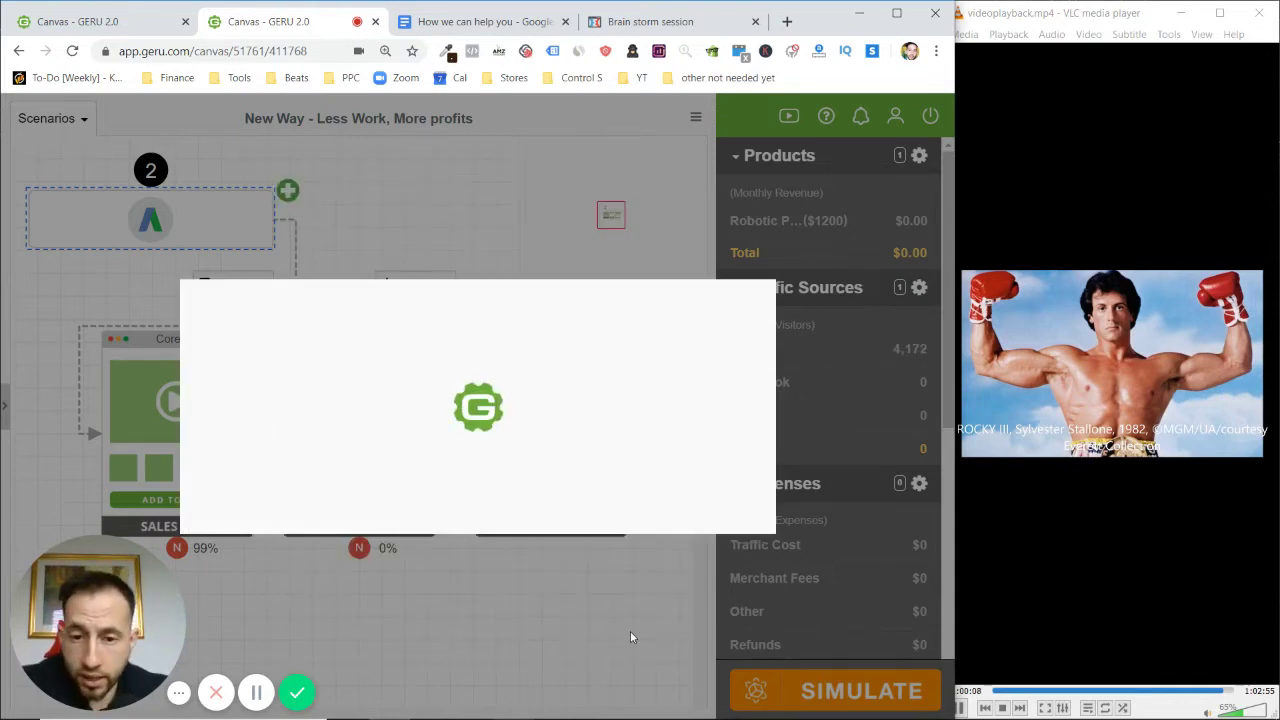
{"action": "left_click", "coordinate": [483, 492]}
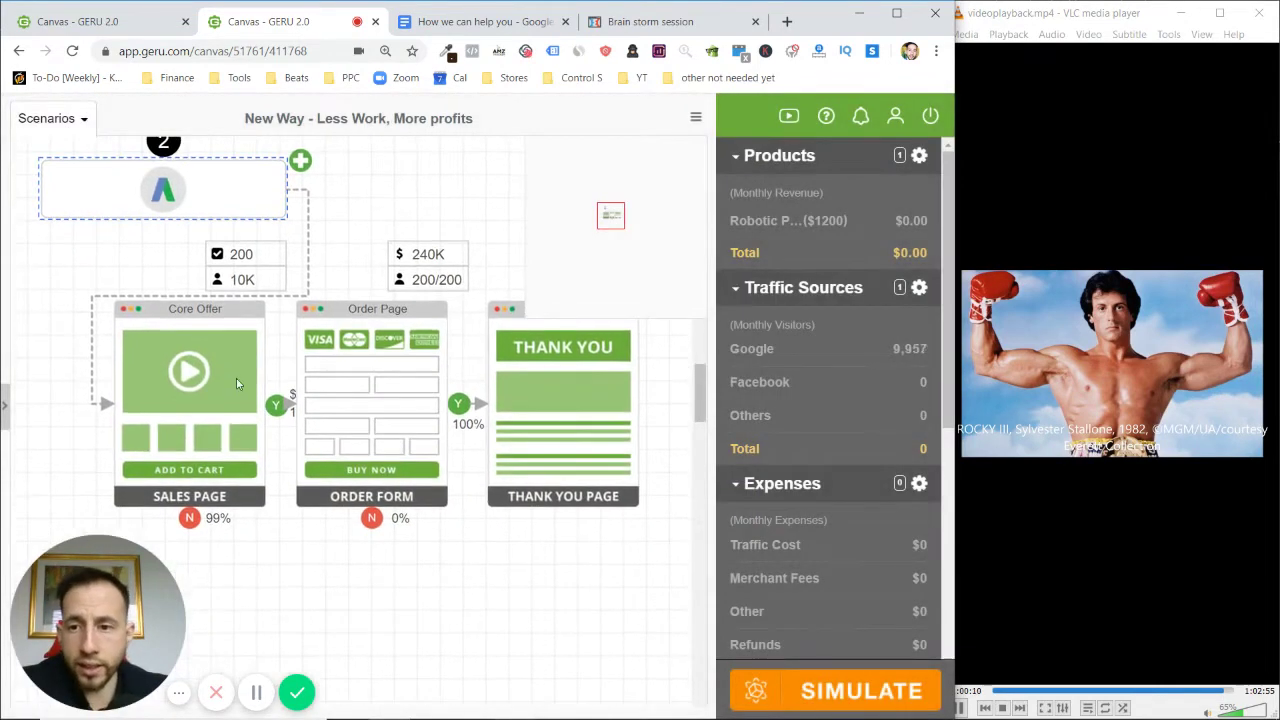
Step: Rearrange the Order Form, Sales Page and Thank You nodes, saving the 1%-converting Sales Page
{"action": "left_click_drag", "start_coordinate": [360, 357], "coordinate": [387, 368]}
{"action": "left_click_drag", "start_coordinate": [229, 357], "coordinate": [212, 384]}
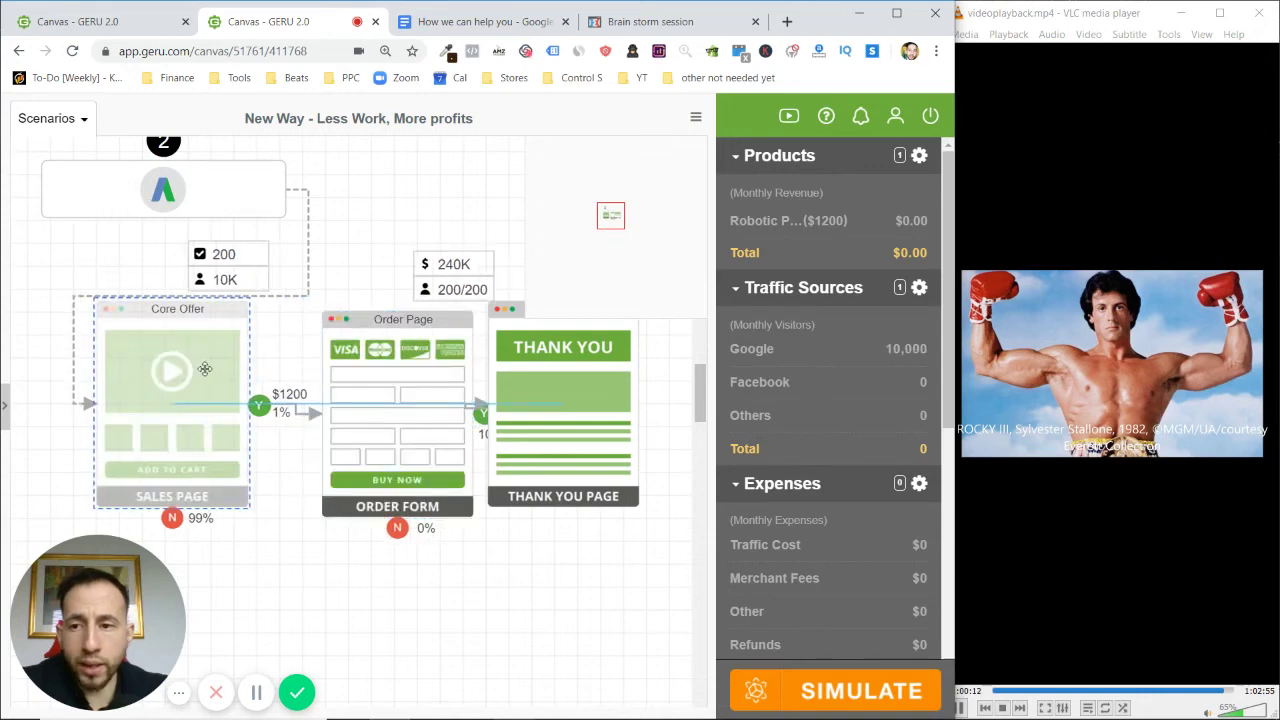
{"action": "double_click", "coordinate": [203, 389]}
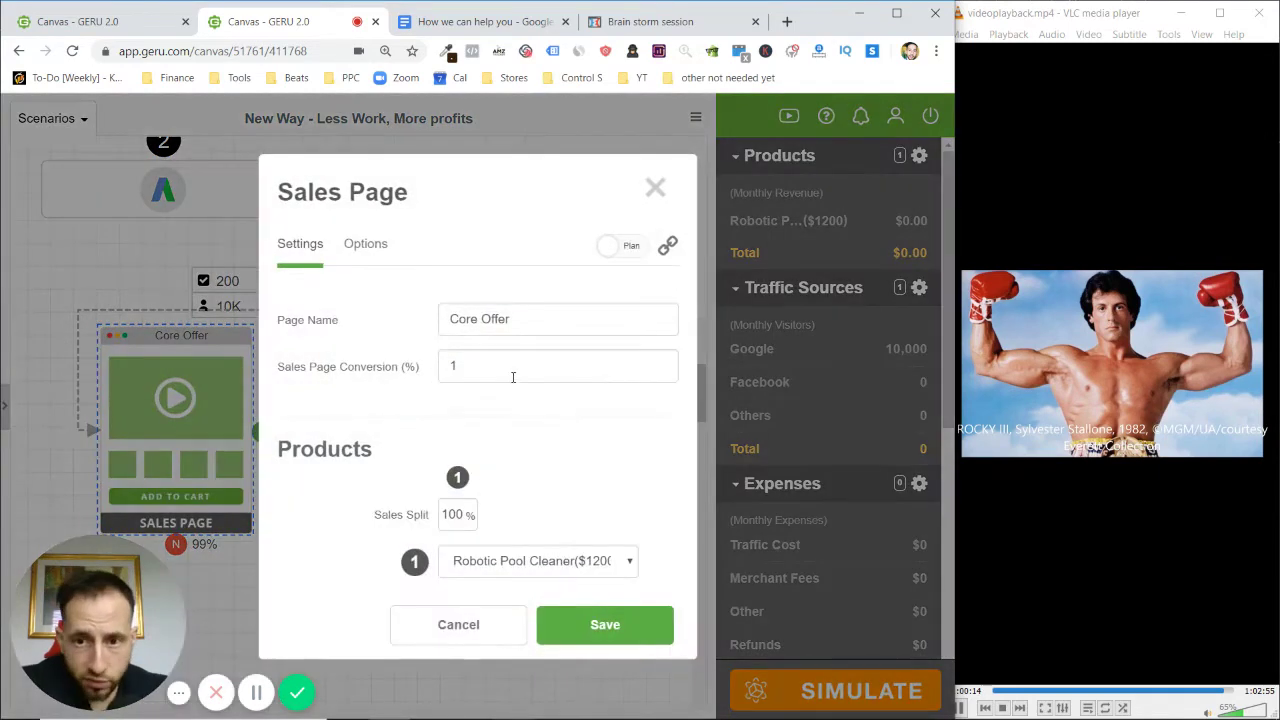
{"action": "left_click", "coordinate": [602, 624]}
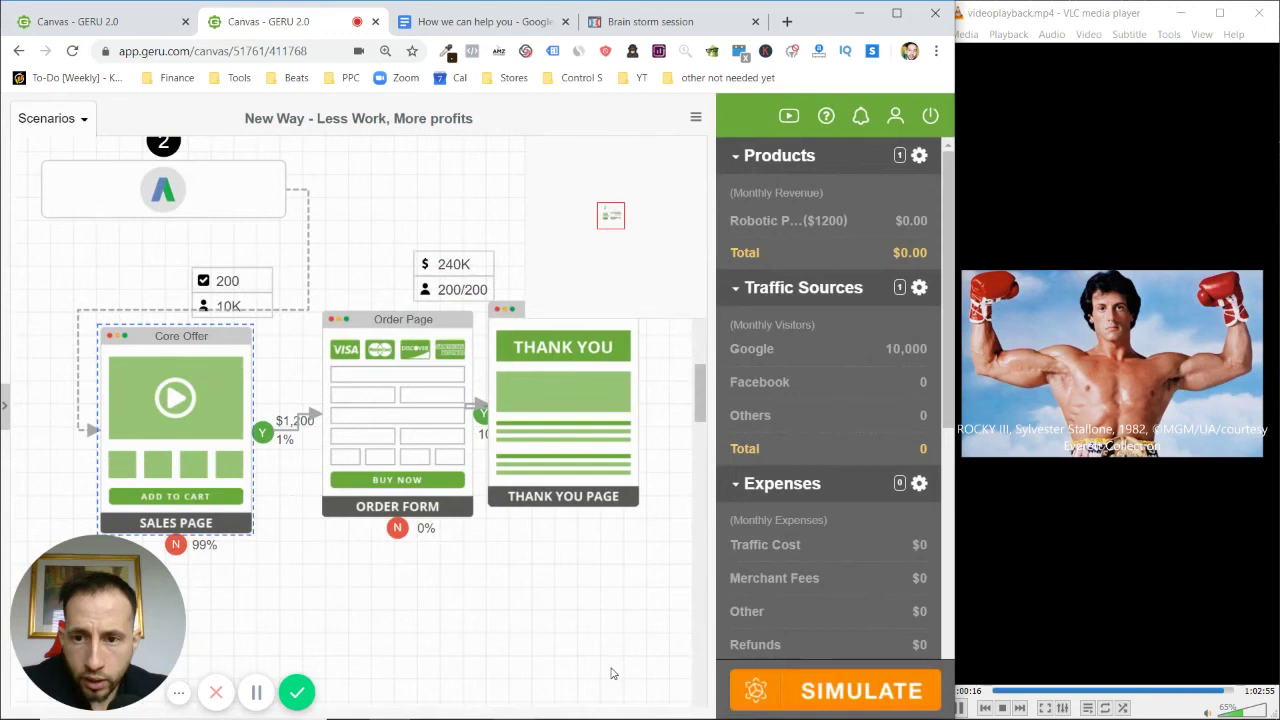
{"action": "left_click_drag", "start_coordinate": [546, 416], "coordinate": [577, 433]}
{"action": "left_click_drag", "start_coordinate": [419, 402], "coordinate": [414, 434]}
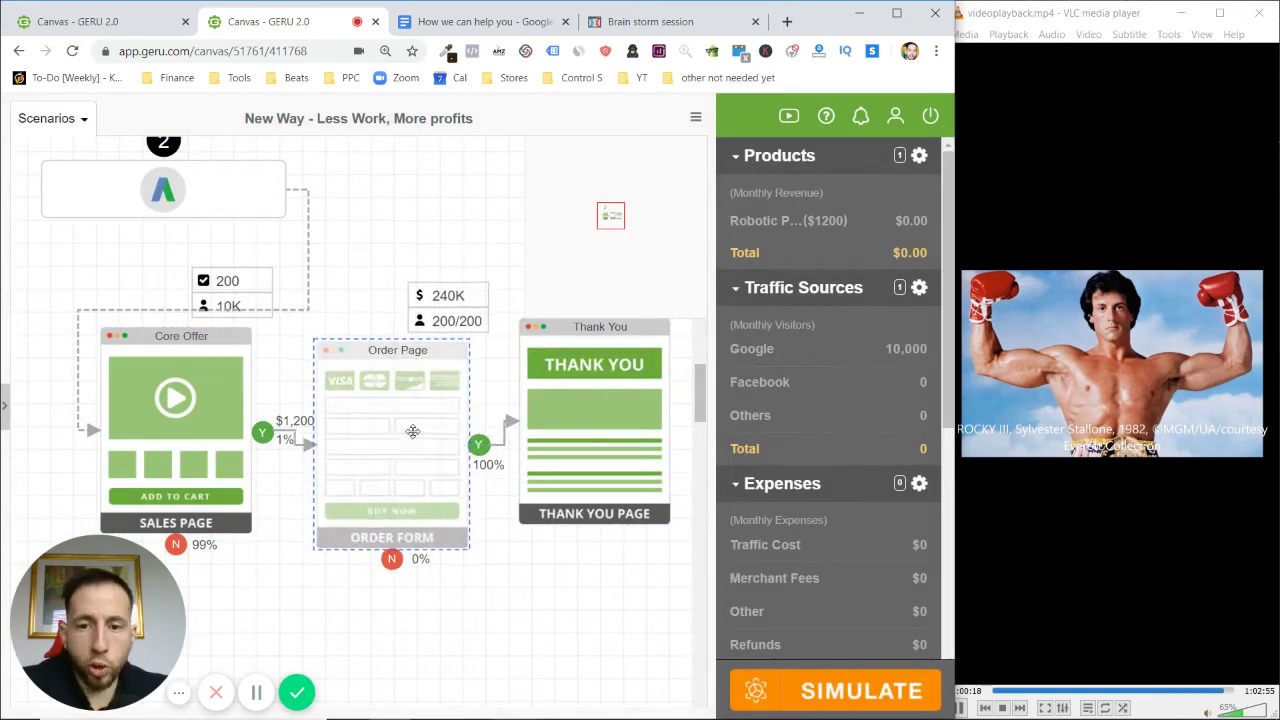
Step: Simulate the New Way funnel and review the $20,000 traffic cost and $48,490 monthly profit
{"action": "left_click", "coordinate": [860, 692]}
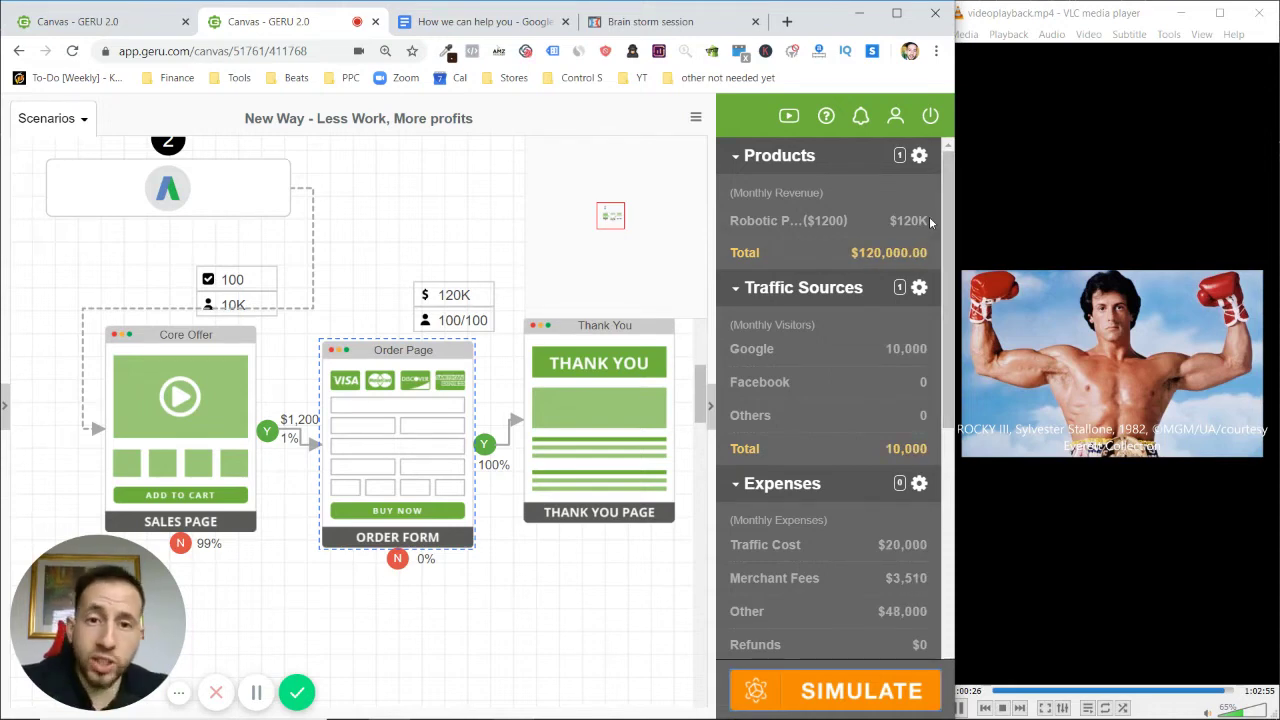
{"action": "scroll", "coordinate": [929, 300], "scroll_direction": "down", "scroll_amount": 1}
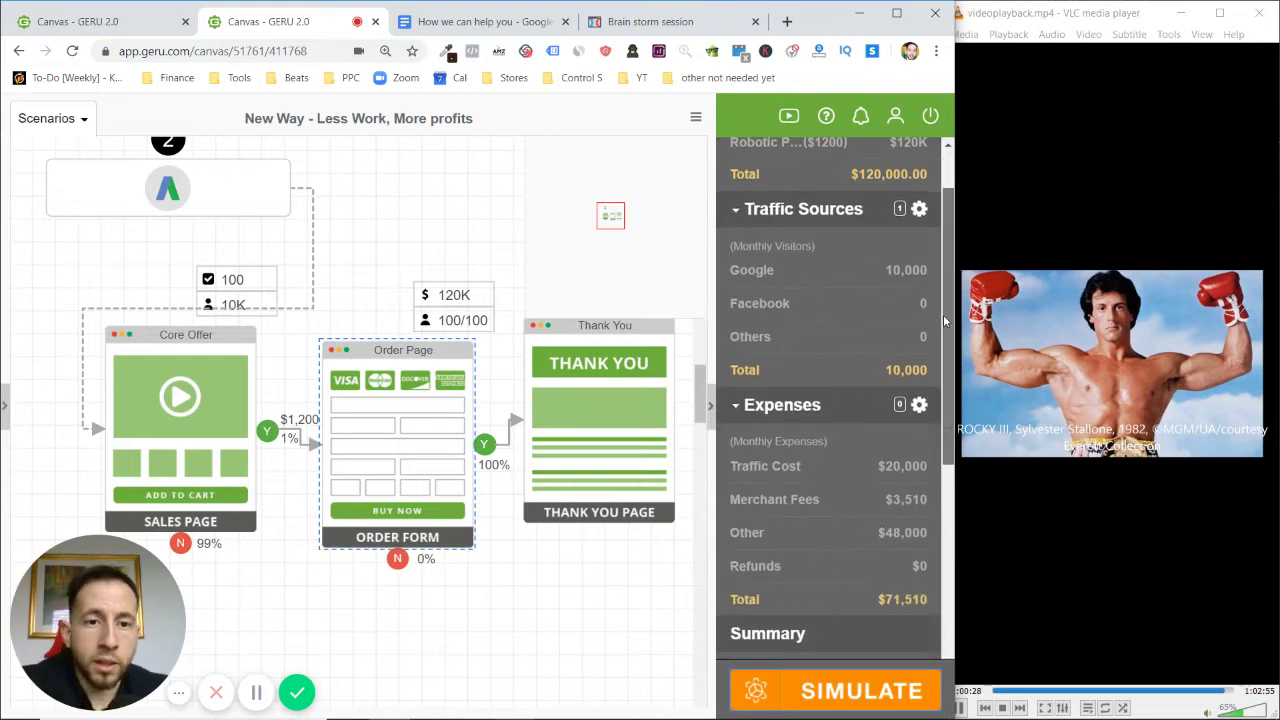
{"action": "scroll", "coordinate": [928, 392], "scroll_direction": "down", "scroll_amount": 2}
{"action": "left_click_drag", "start_coordinate": [876, 300], "coordinate": [932, 302]}
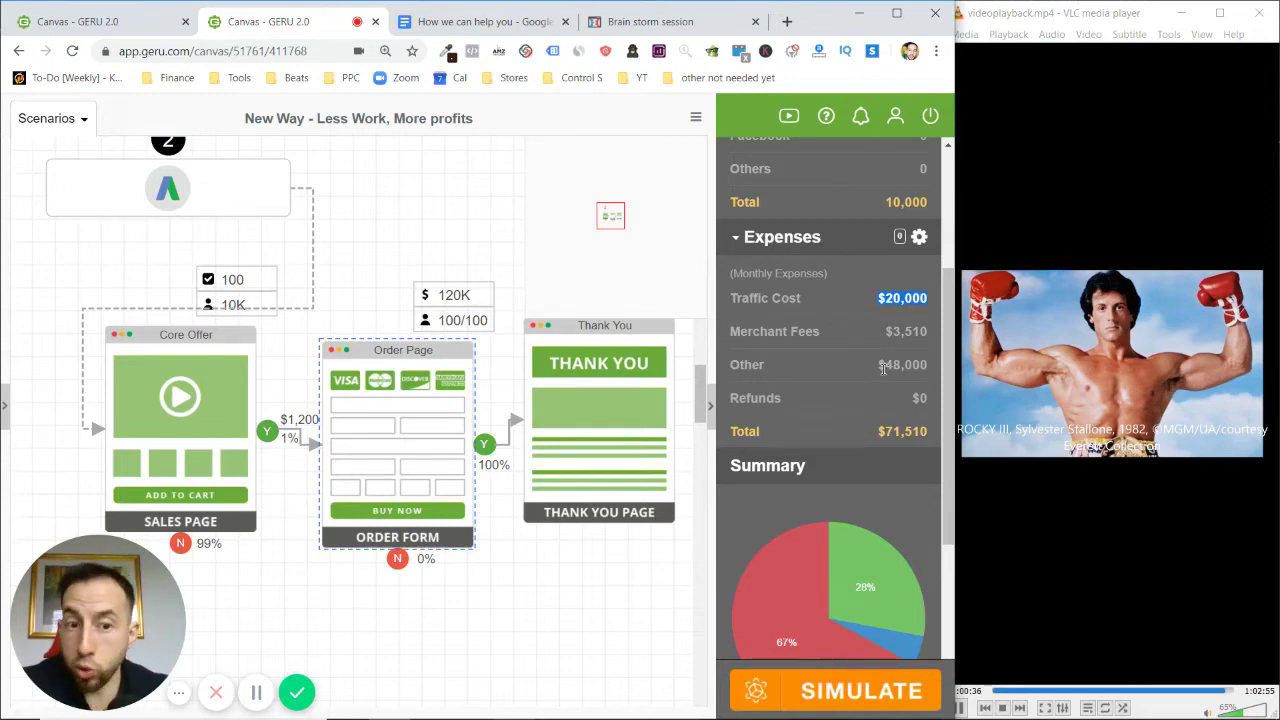
{"action": "left_click_drag", "start_coordinate": [948, 397], "coordinate": [948, 556]}
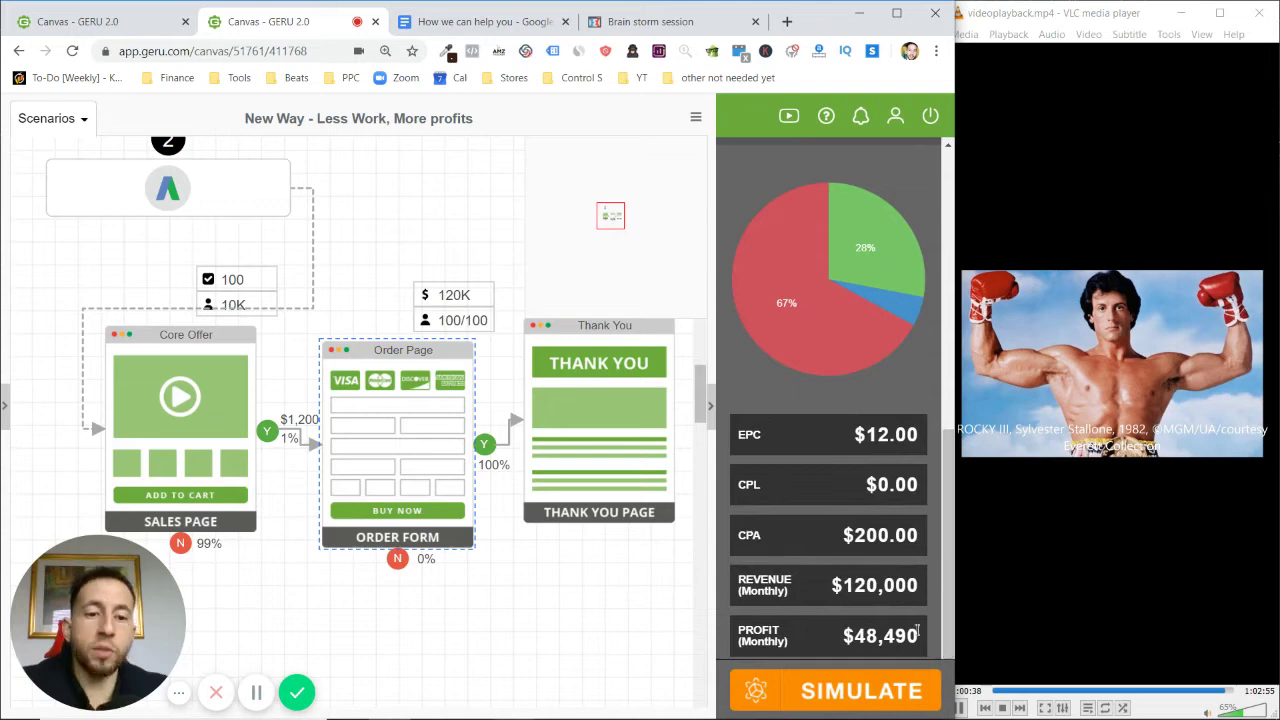
{"action": "left_click_drag", "start_coordinate": [916, 632], "coordinate": [843, 643]}
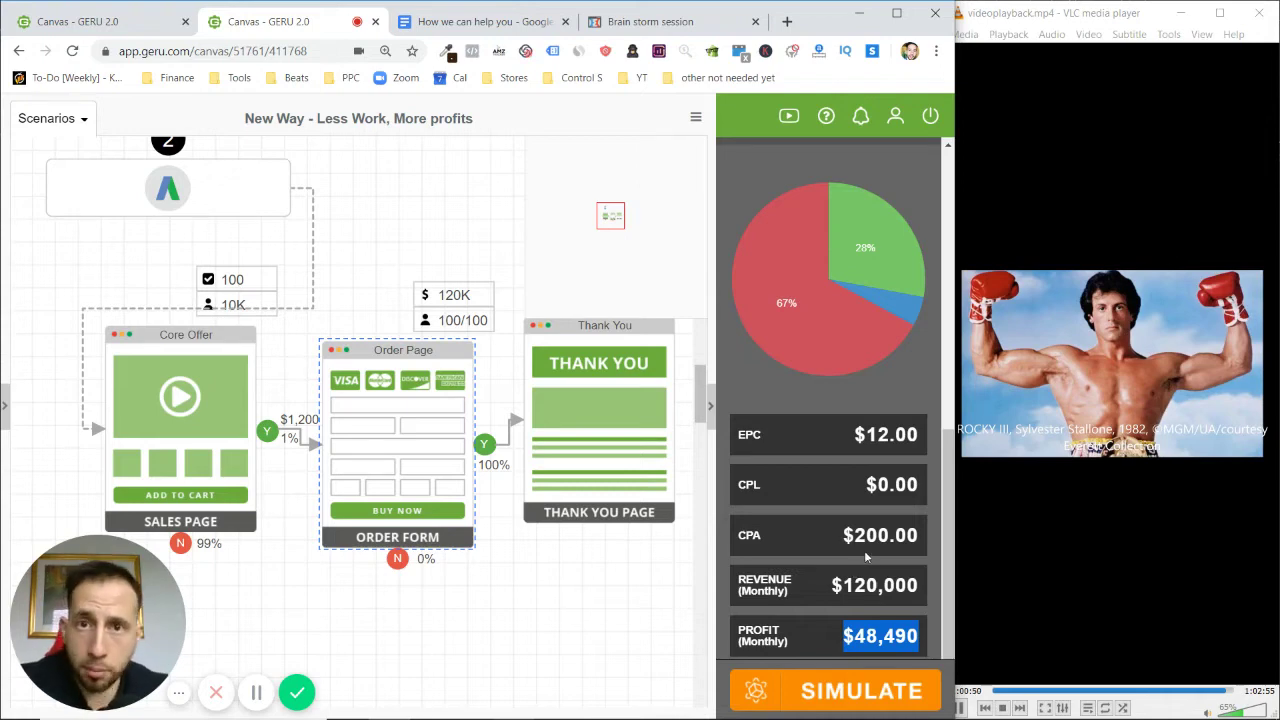
Step: Reduce the Google Ads traffic source to 1,000 monthly visitors and save it
{"action": "scroll", "coordinate": [415, 205], "scroll_direction": "up", "scroll_amount": 1}
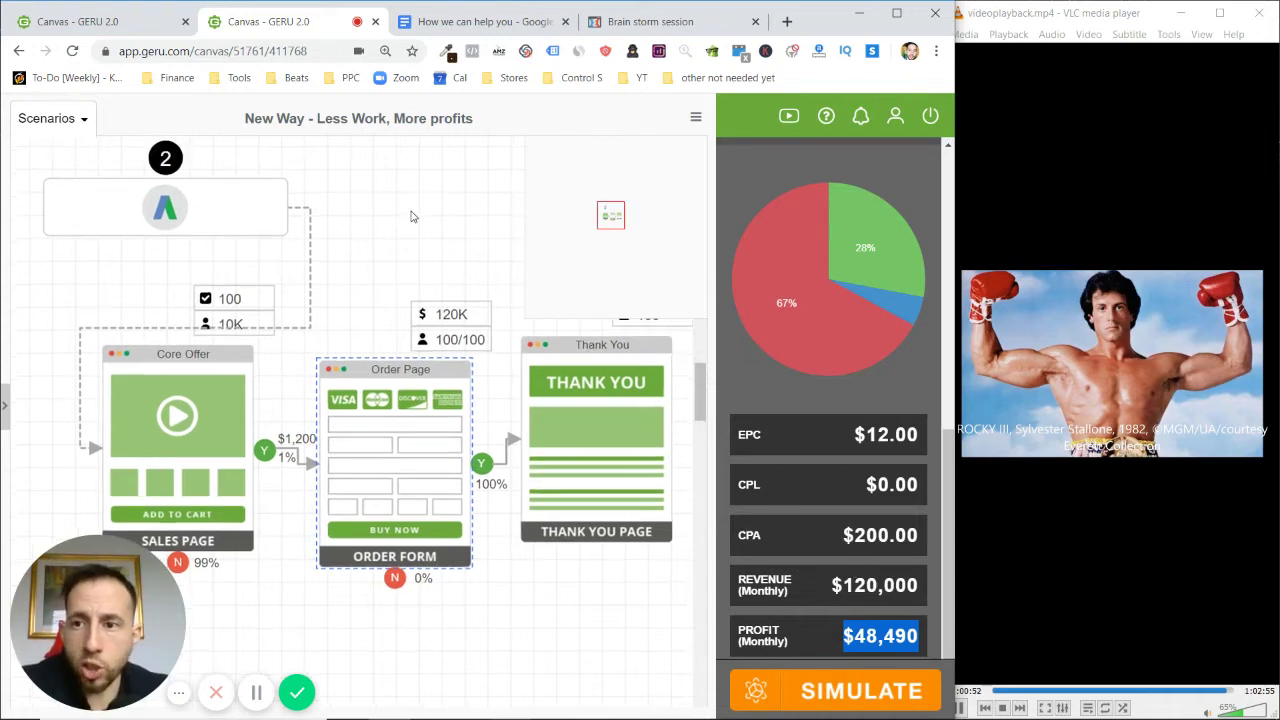
{"action": "left_click", "coordinate": [205, 229]}
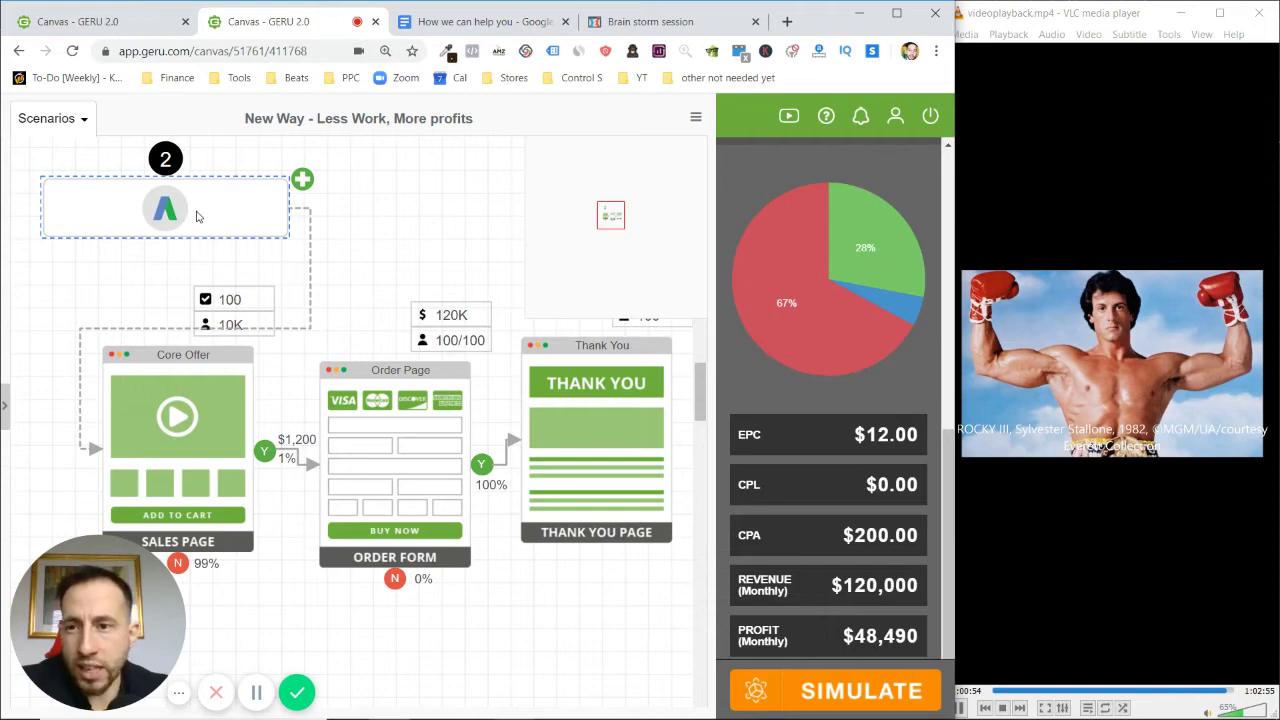
{"action": "double_click", "coordinate": [199, 215]}
{"action": "left_click", "coordinate": [703, 428]}
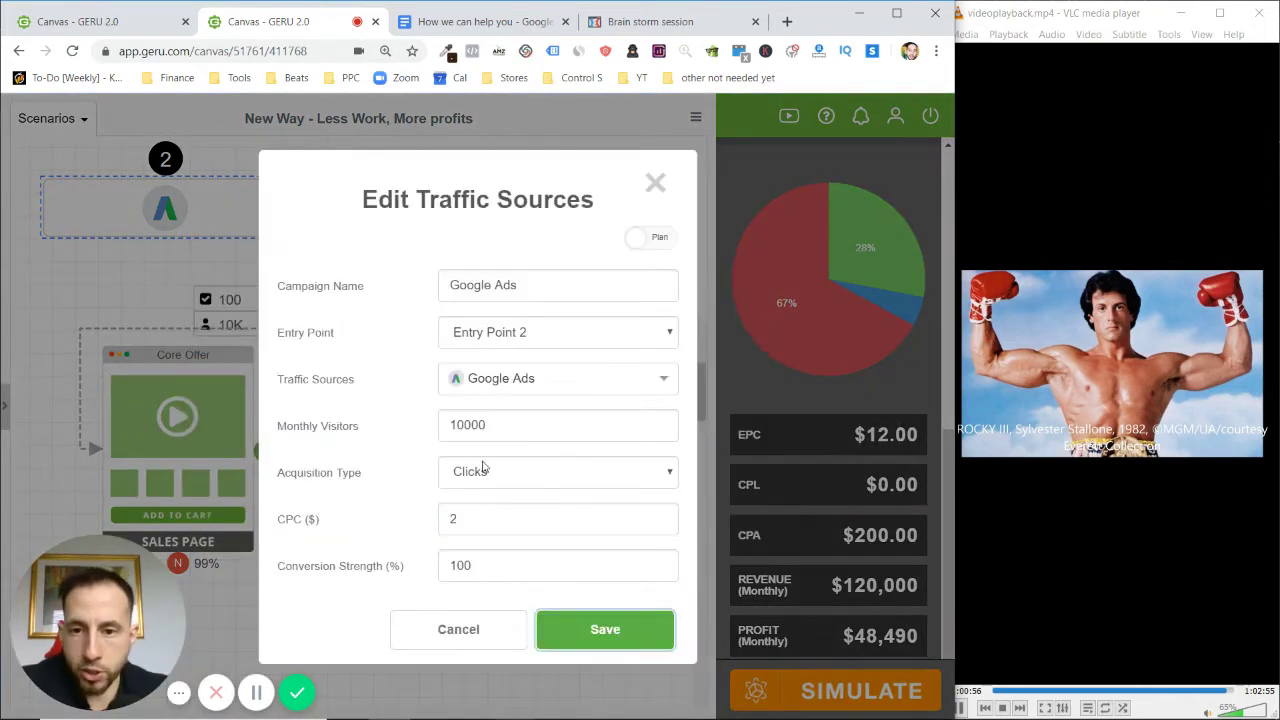
{"action": "left_click_drag", "start_coordinate": [457, 426], "coordinate": [580, 432]}
{"action": "type", "text": "000"}
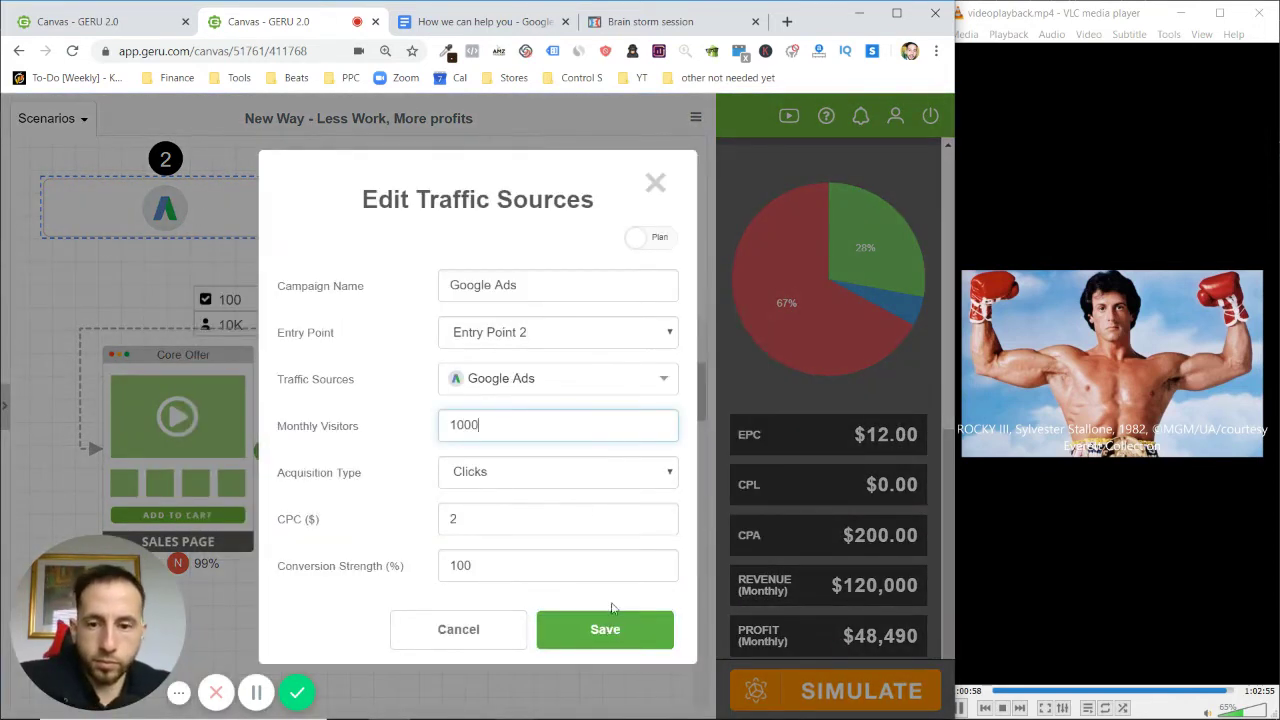
{"action": "left_click", "coordinate": [613, 630]}
{"action": "left_click", "coordinate": [540, 499]}
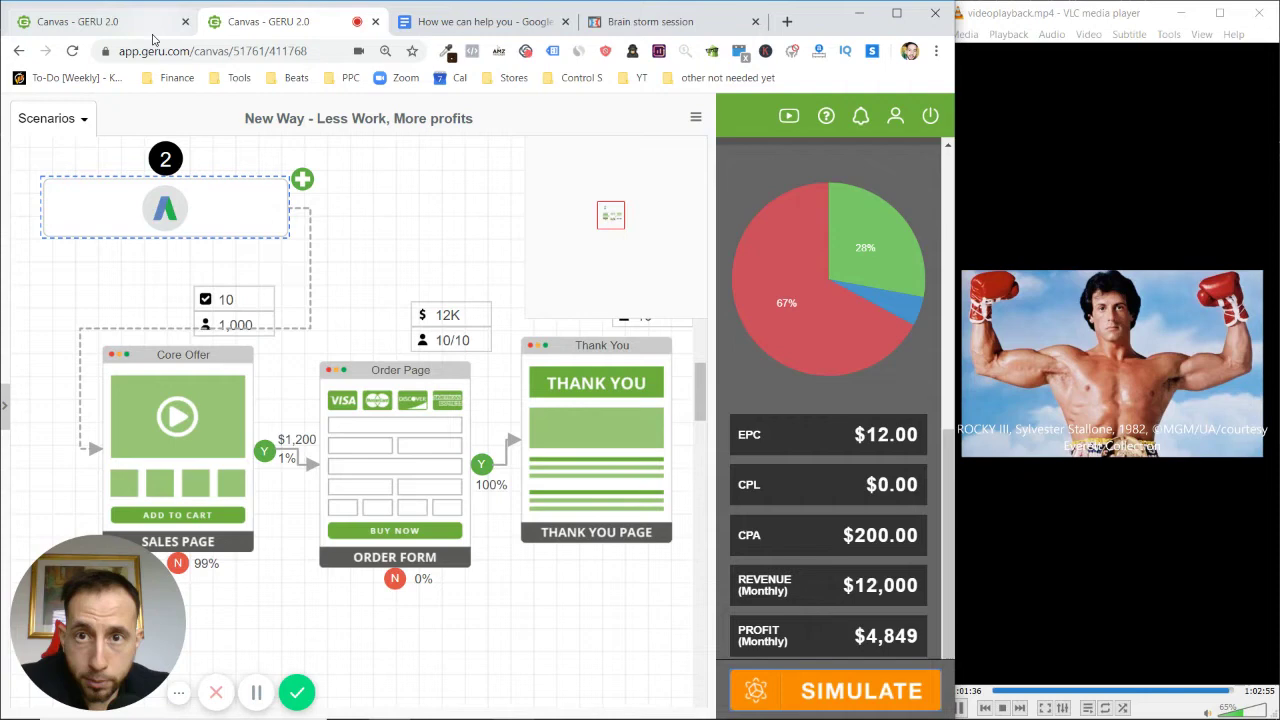
{"action": "left_click", "coordinate": [153, 30]}
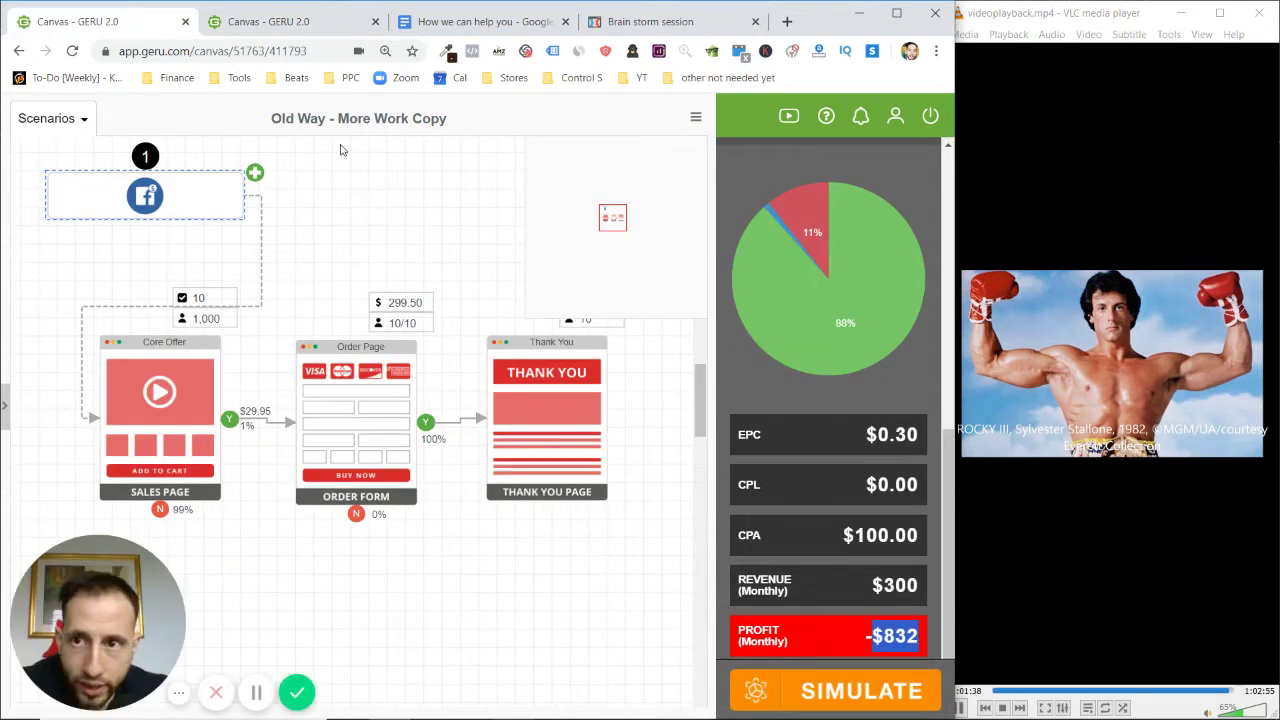
{"action": "key", "text": "ctrl+Tab"}
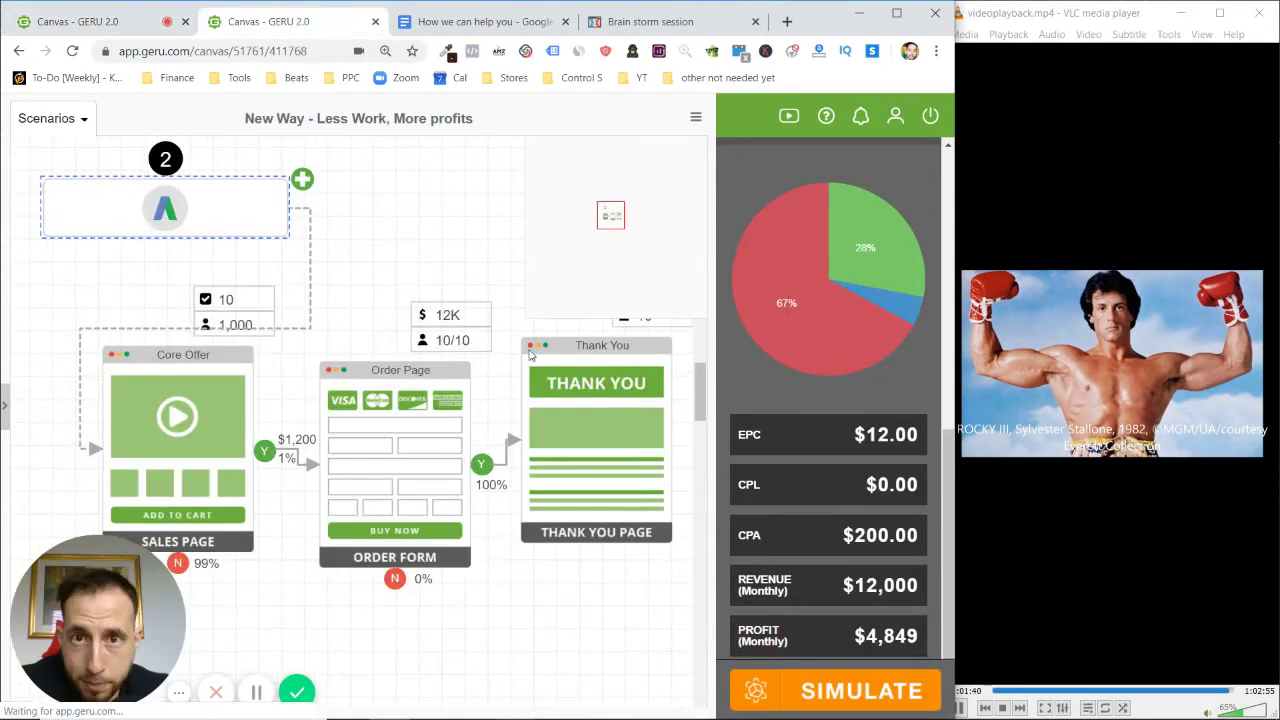